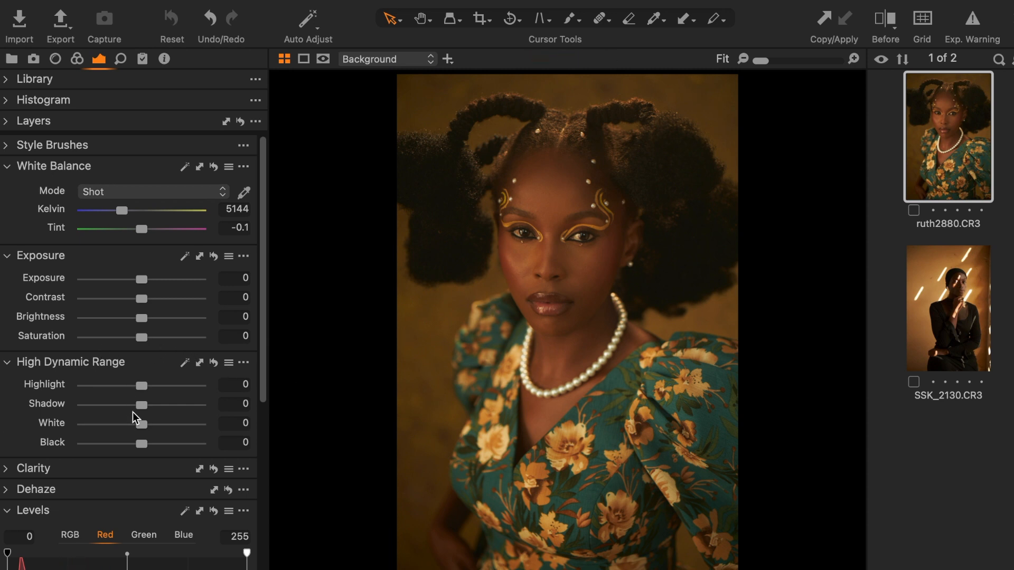
Step: Set the High Dynamic Range shadow to 11 and highlight to -29, and lower the exposure contrast to -9
drag(140, 410, 146, 407)
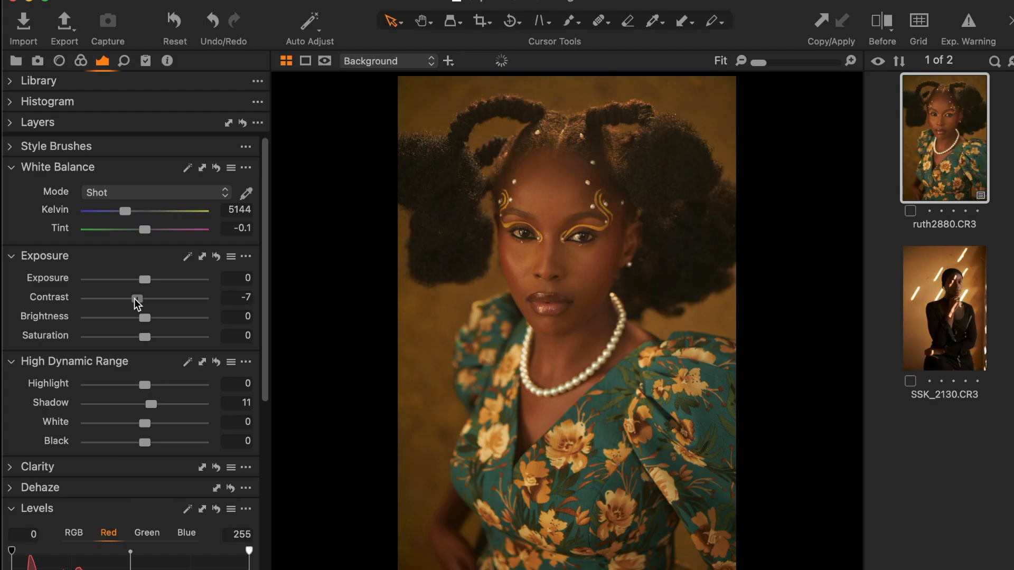
drag(134, 298, 133, 298)
drag(145, 391, 127, 395)
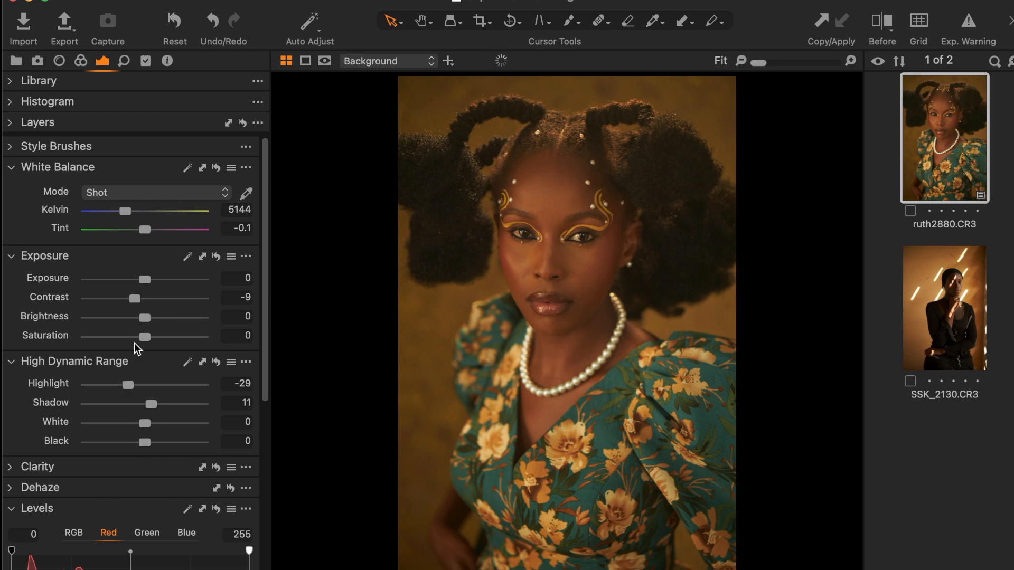
Step: Shape a gentle S-curve on the Luma curve, with one point slightly lowered in the shadows and one raised in the highlights
drag(267, 378, 272, 562)
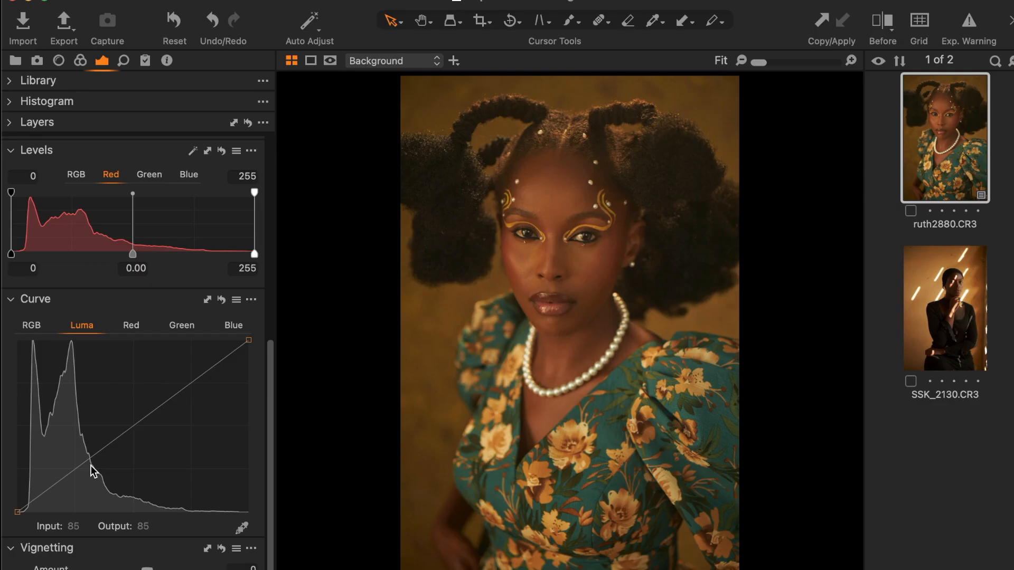
right_click(80, 475)
click(78, 472)
drag(79, 471, 75, 473)
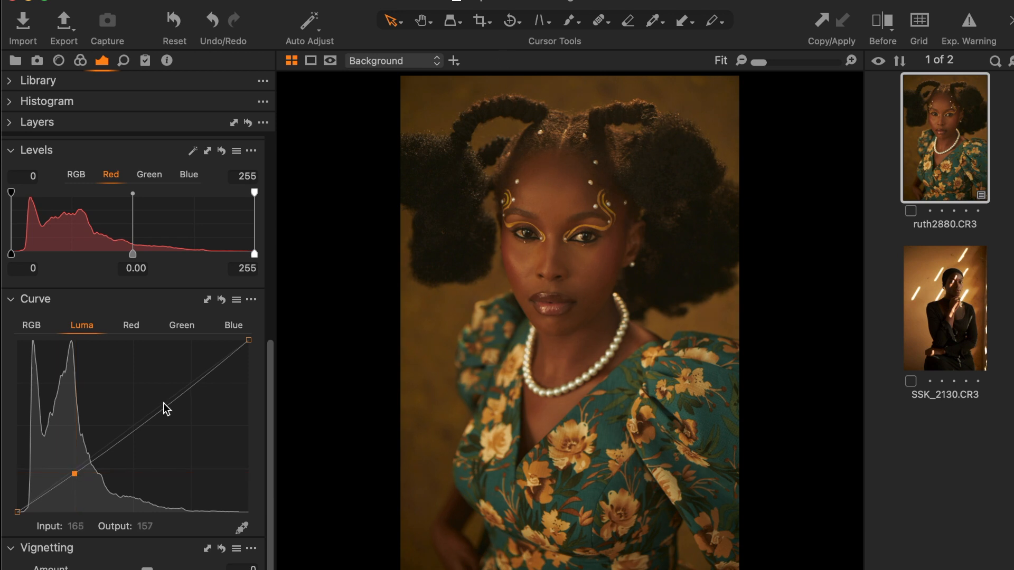
drag(189, 390, 187, 378)
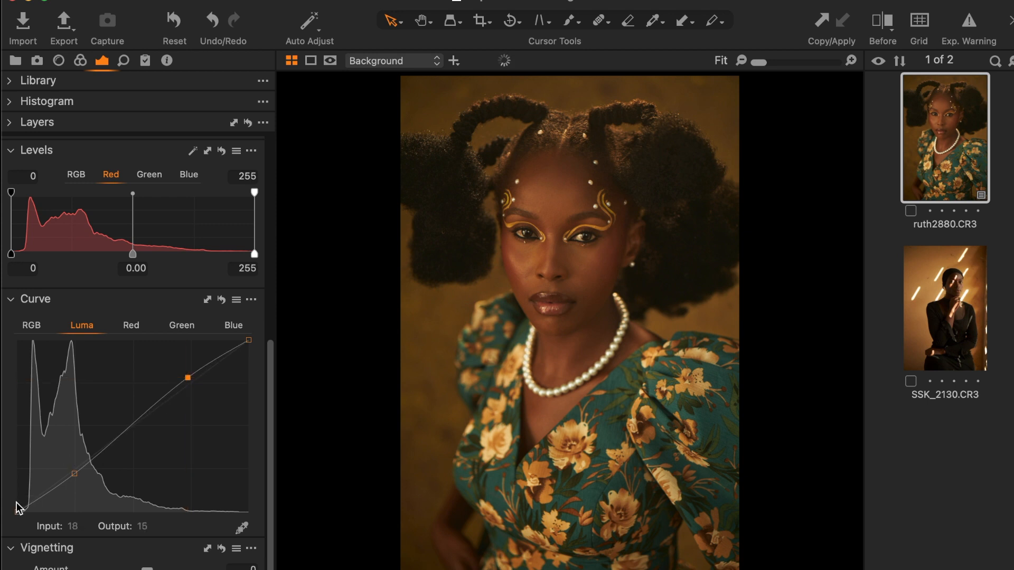
Step: Lift the Luma curve's black point to an output of 10, and compare the edit with the original in the split before/after view
drag(18, 512, 12, 507)
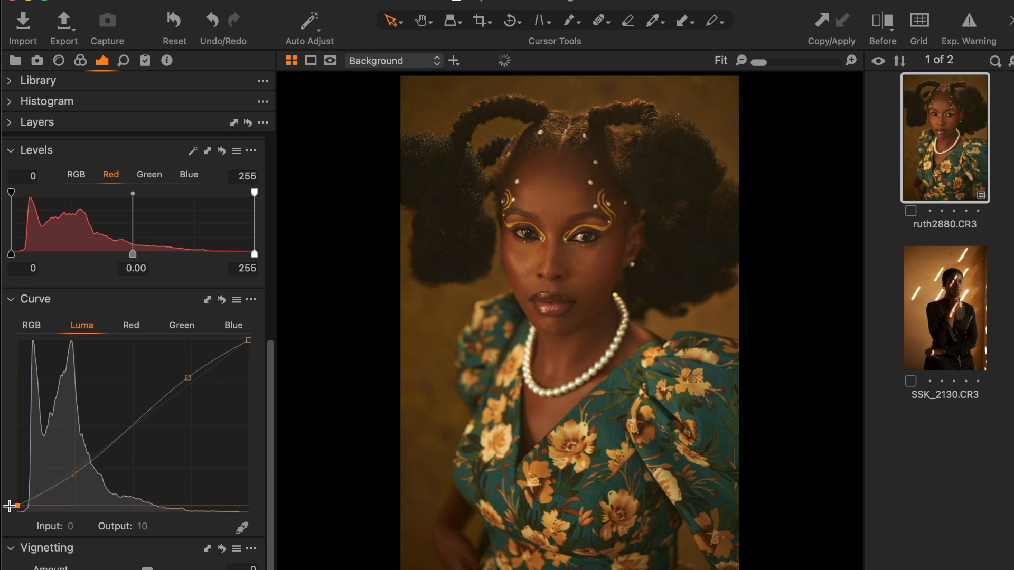
drag(8, 507, 8, 507)
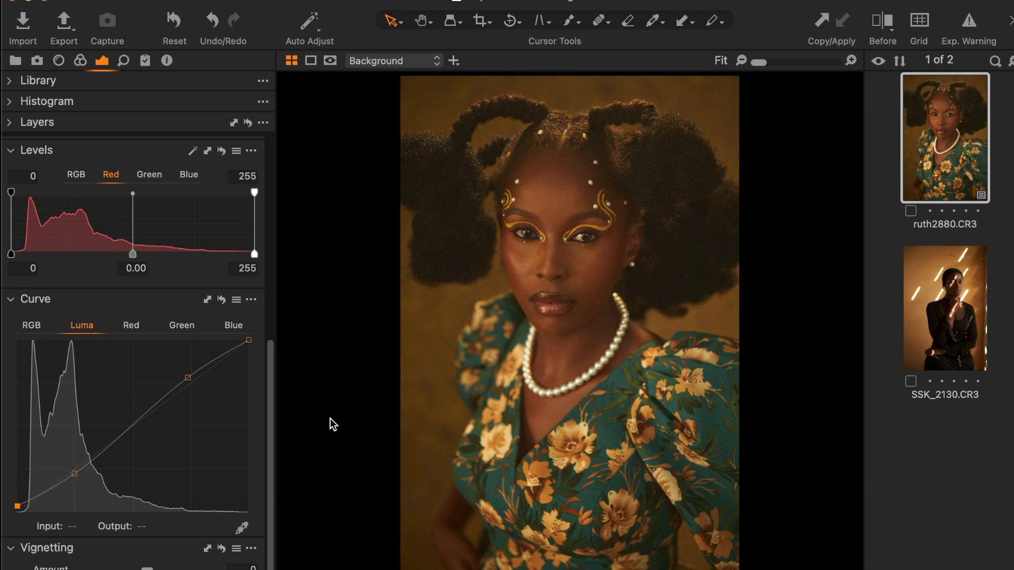
click(882, 23)
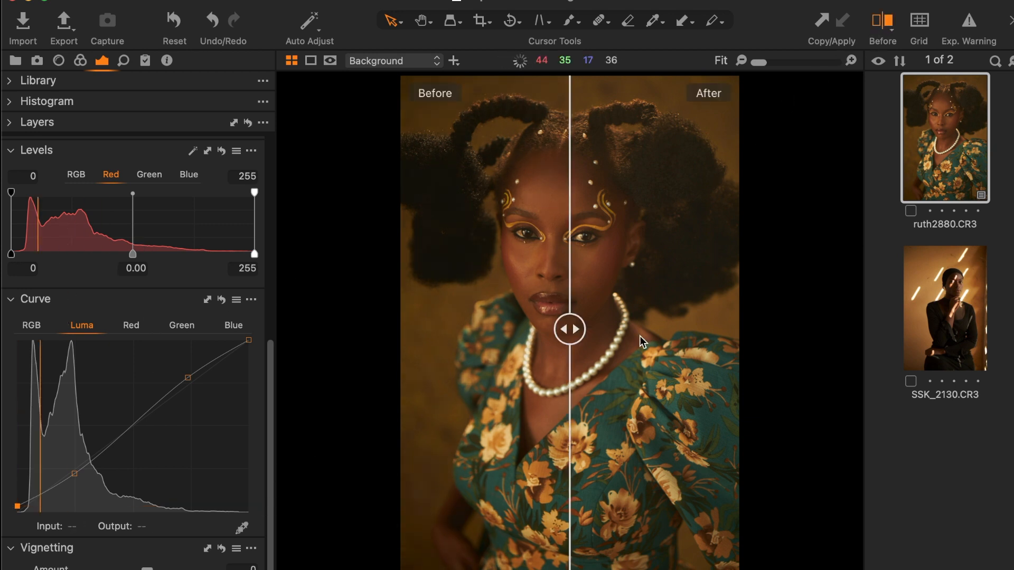
drag(570, 329, 324, 316)
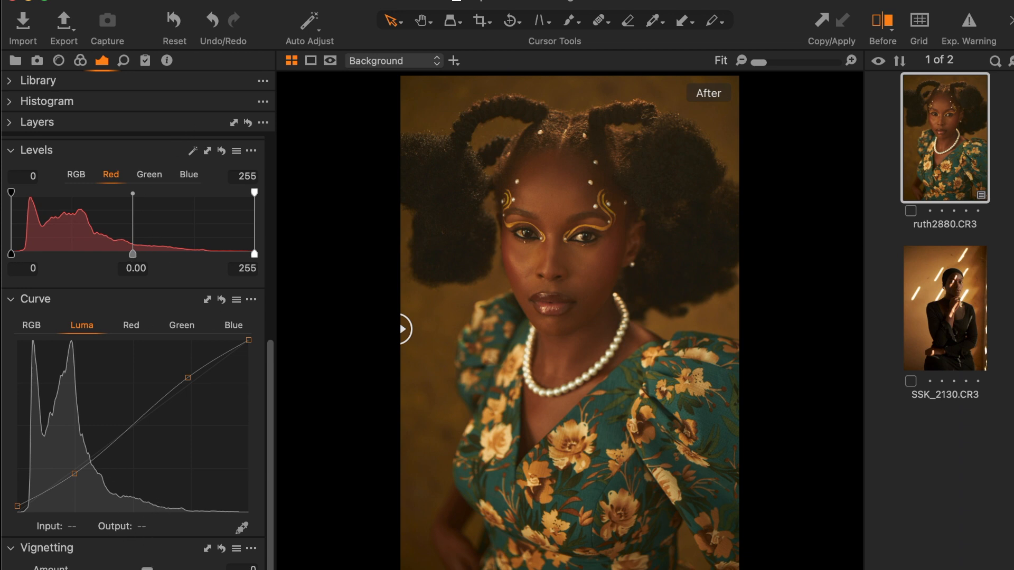
drag(148, 569, 135, 569)
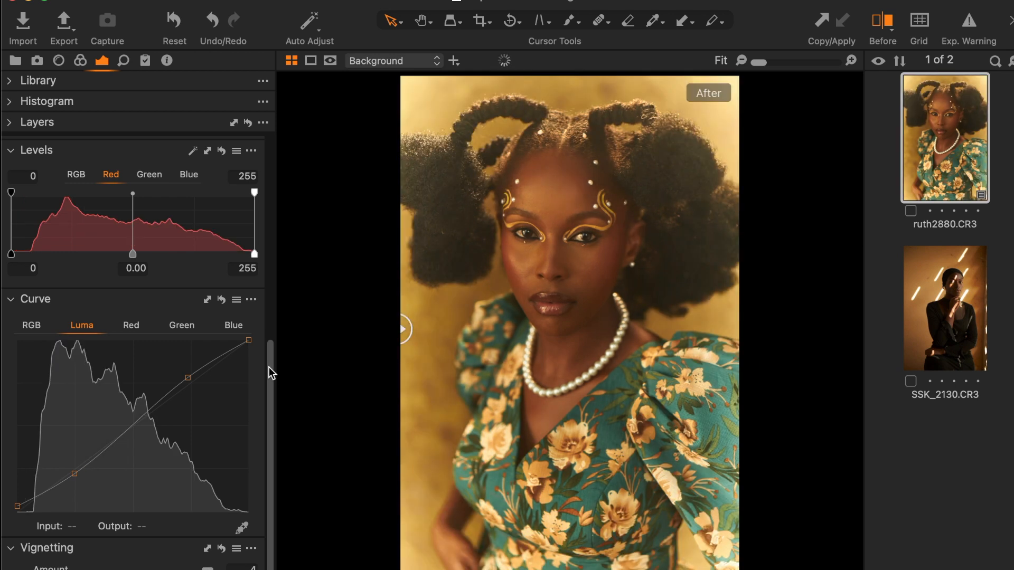
drag(268, 366, 274, 340)
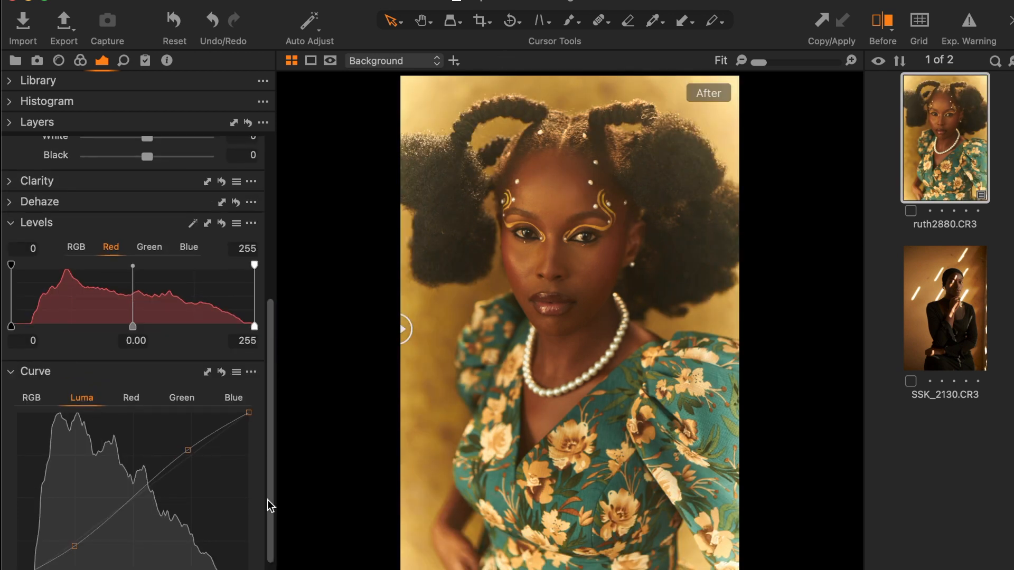
drag(268, 499, 251, 551)
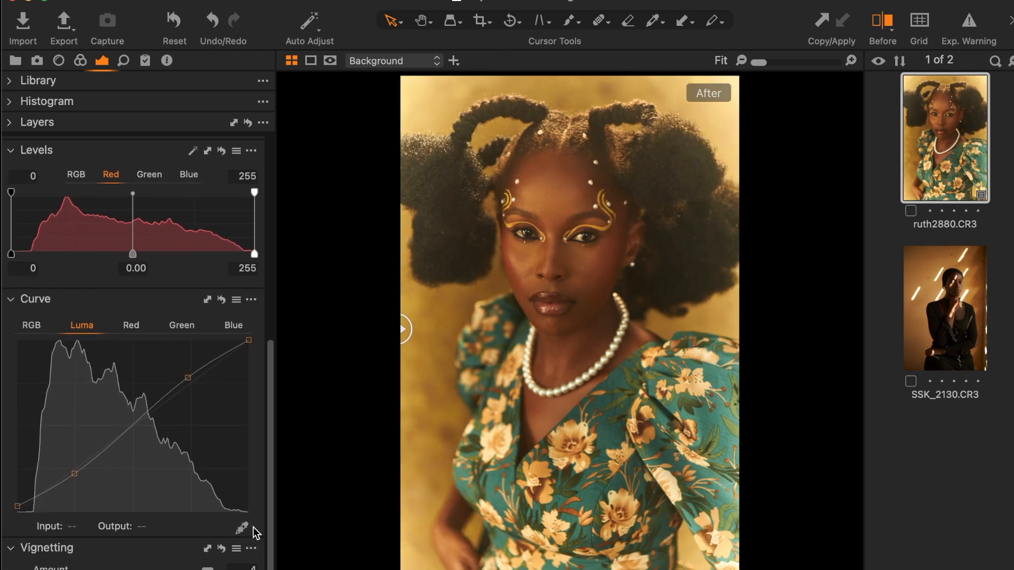
key(super+z)
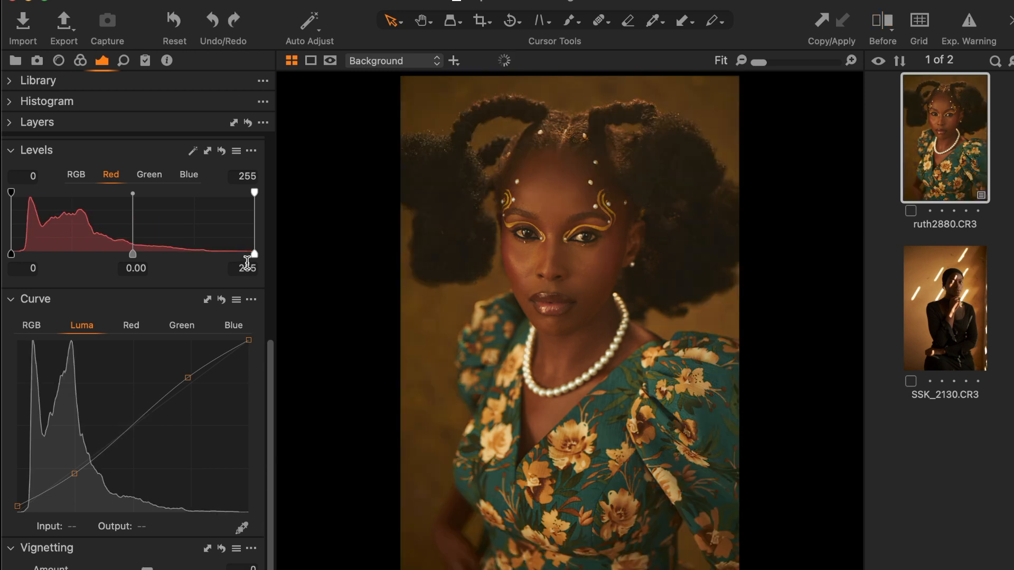
Step: Darken the edges of the portrait with a vignetting amount of -0.46
drag(148, 569, 139, 569)
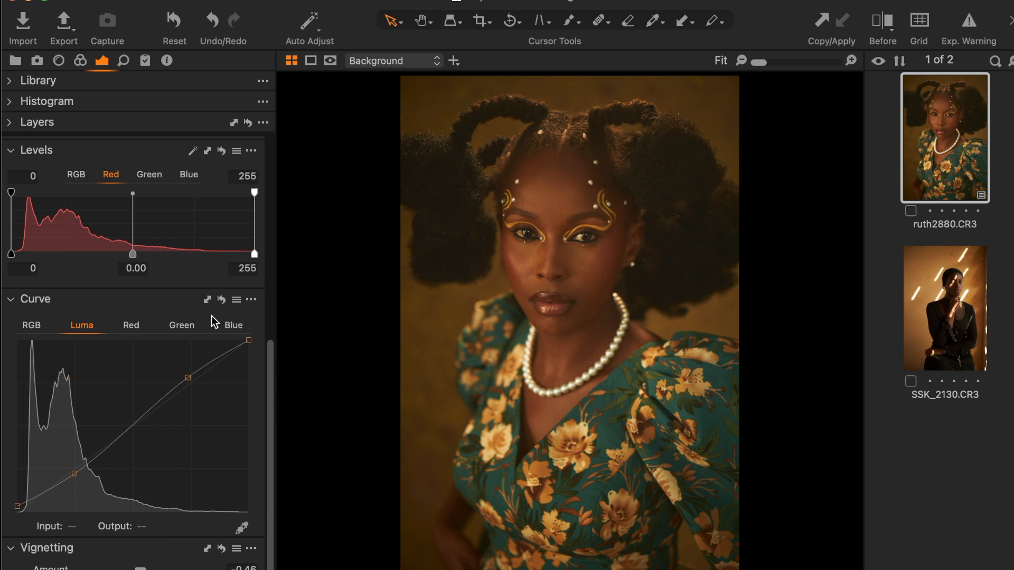
Step: Raise the exposure to 0.13 and warm the white balance to 5533 Kelvin
scroll(274, 354, up, 3)
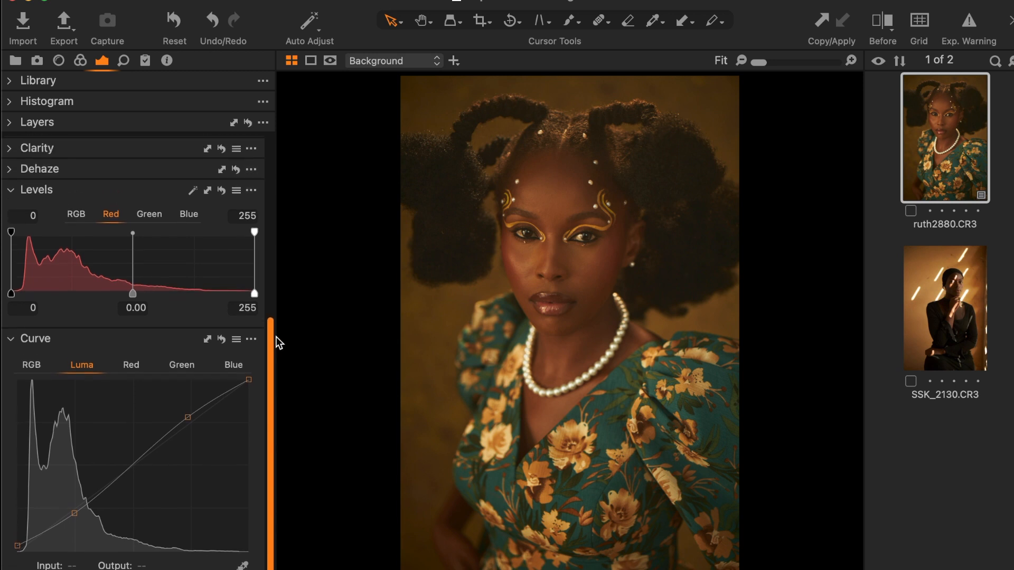
scroll(278, 344, up, 5)
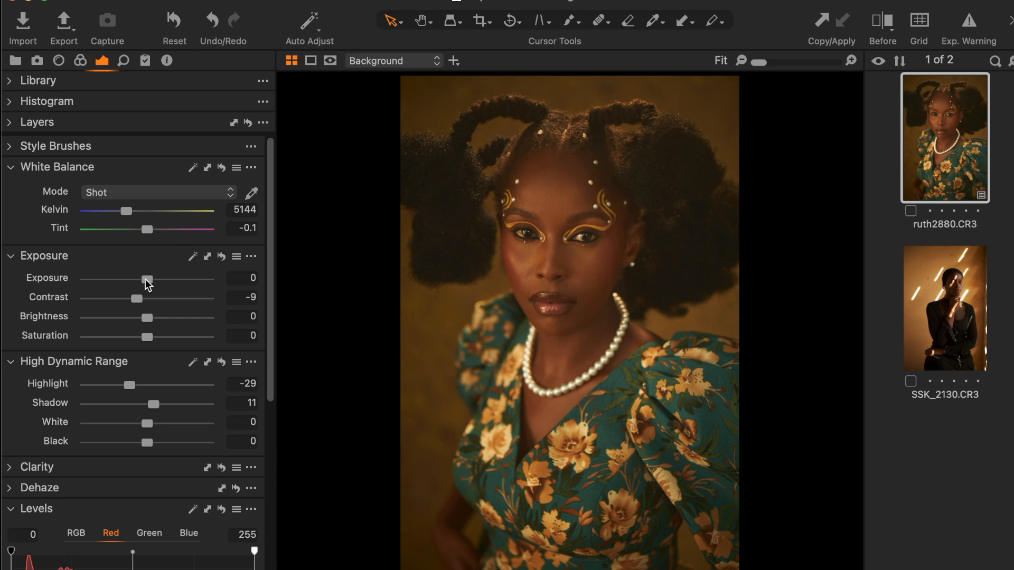
drag(145, 278, 146, 280)
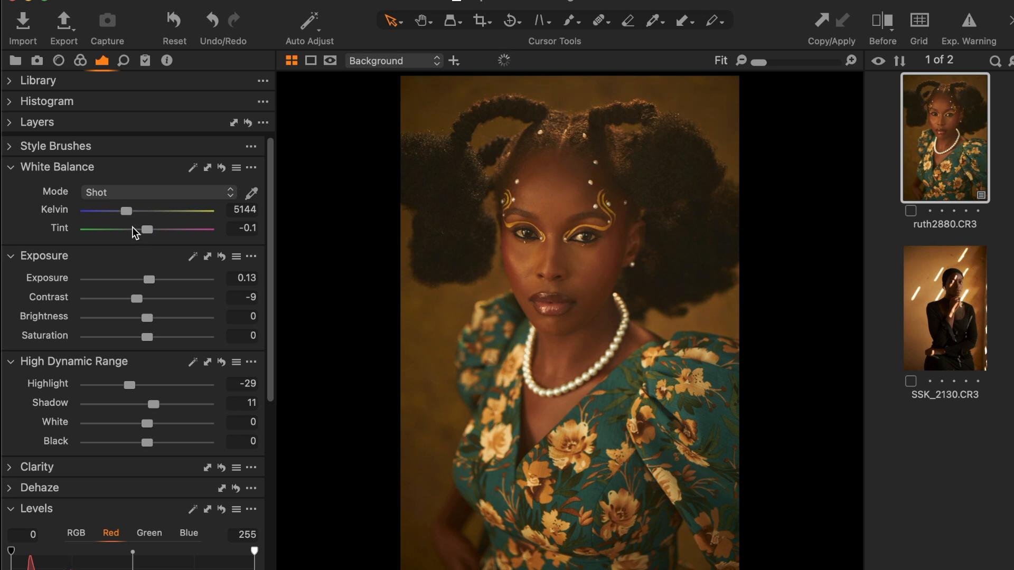
drag(126, 211, 129, 219)
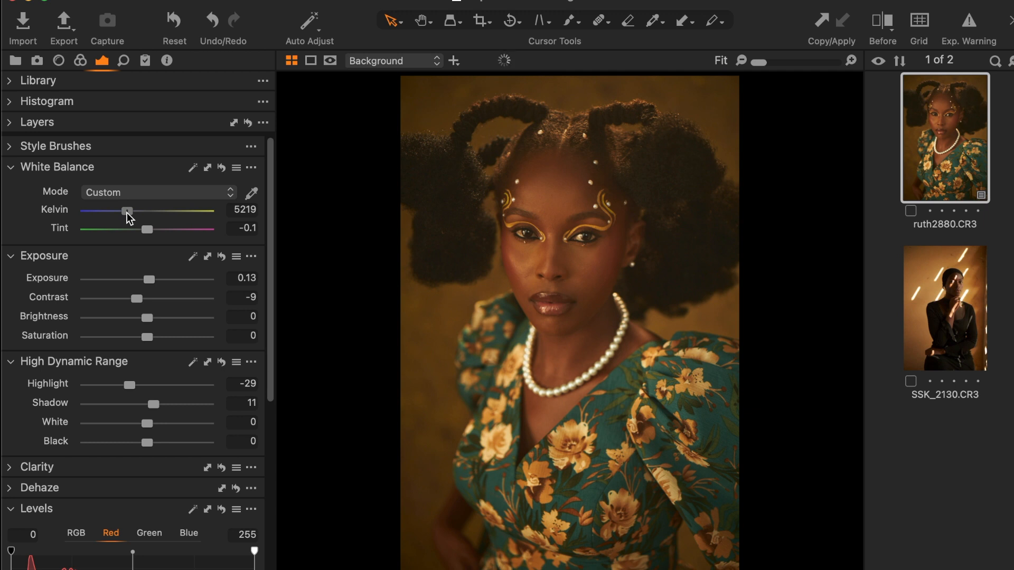
drag(128, 213, 130, 213)
Step: Tint the shadows blue at low saturation in the 3-Way Color Balance
click(80, 60)
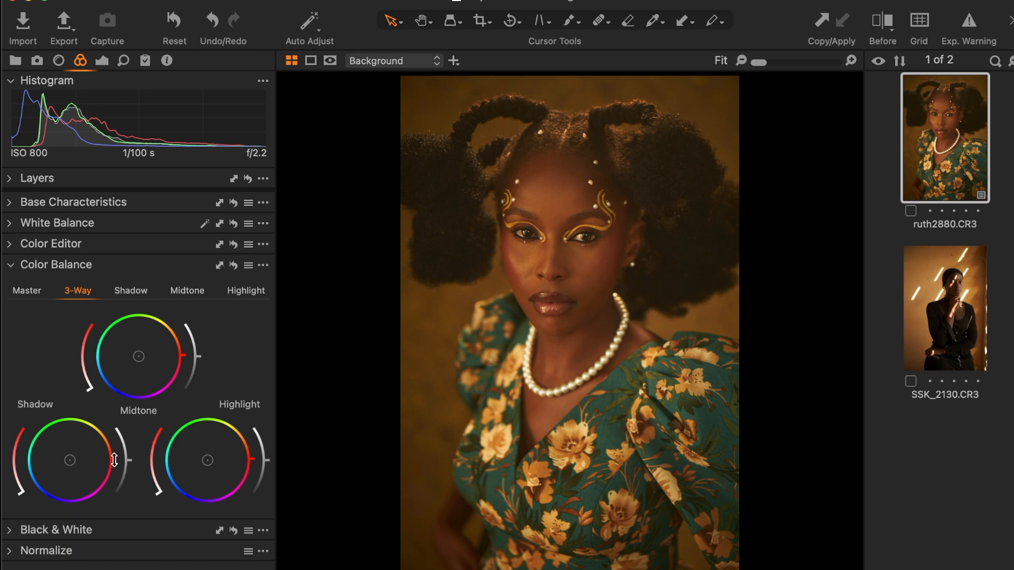
drag(114, 468, 10, 478)
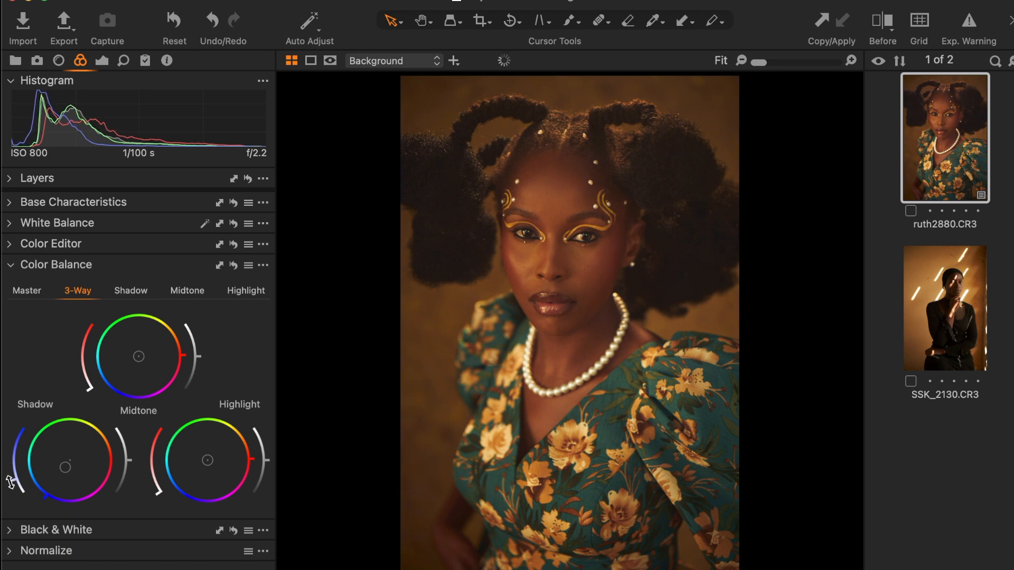
drag(11, 482, 10, 478)
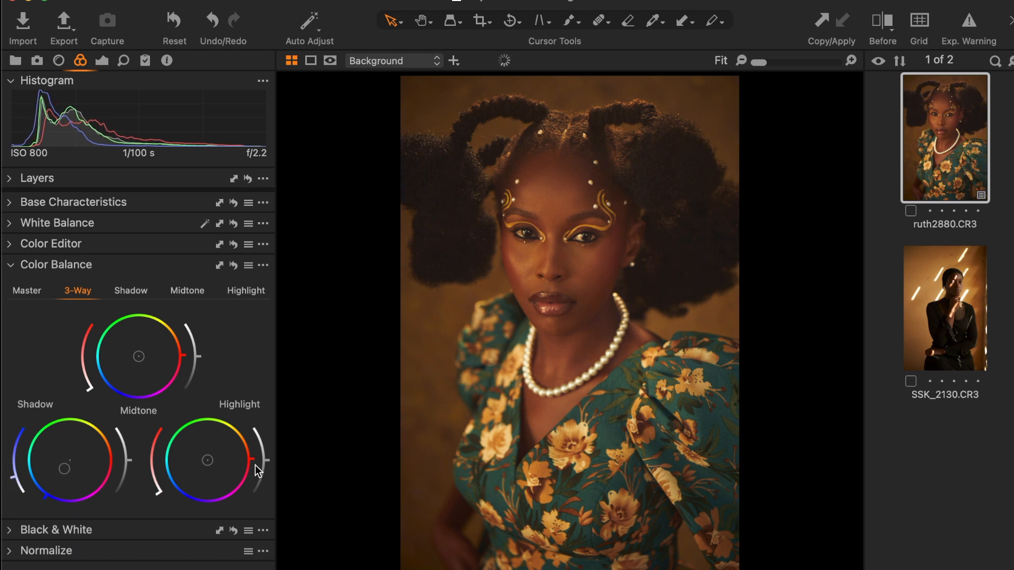
Step: Tint the highlights orange in the 3-Way Color Balance and raise their saturation moderately
drag(252, 459, 253, 446)
drag(252, 443, 246, 436)
drag(157, 492, 139, 473)
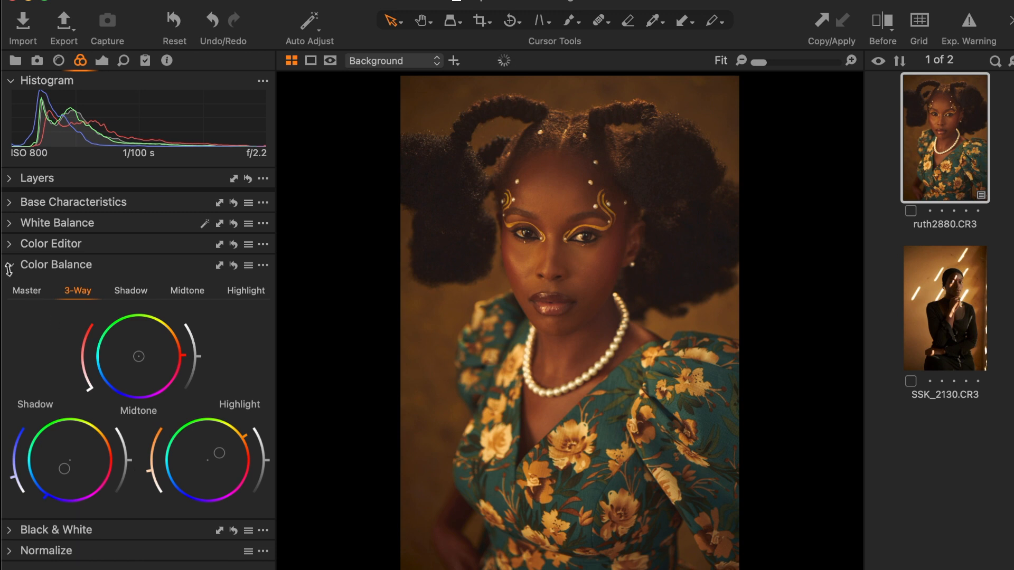
Step: Sample the dress's green fabric and one of its orange flowers as two colour ranges in the Advanced Color Editor
click(11, 248)
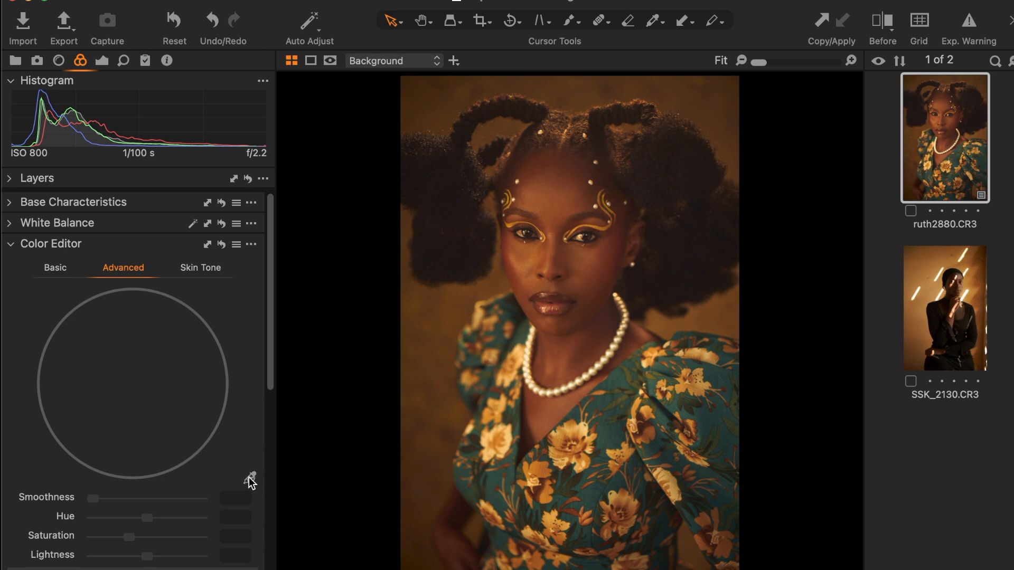
mouse_move(249, 477)
click(249, 480)
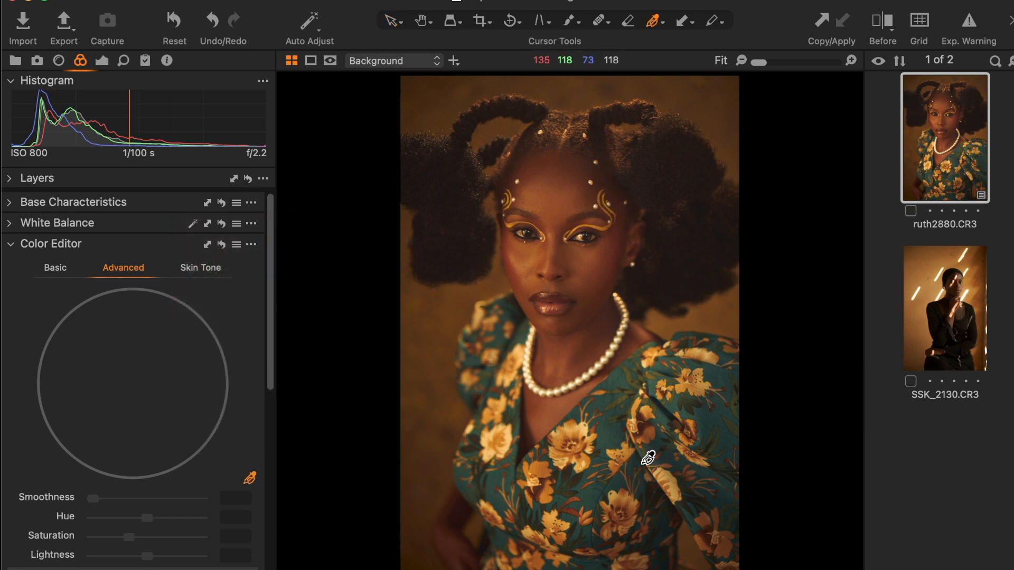
click(617, 429)
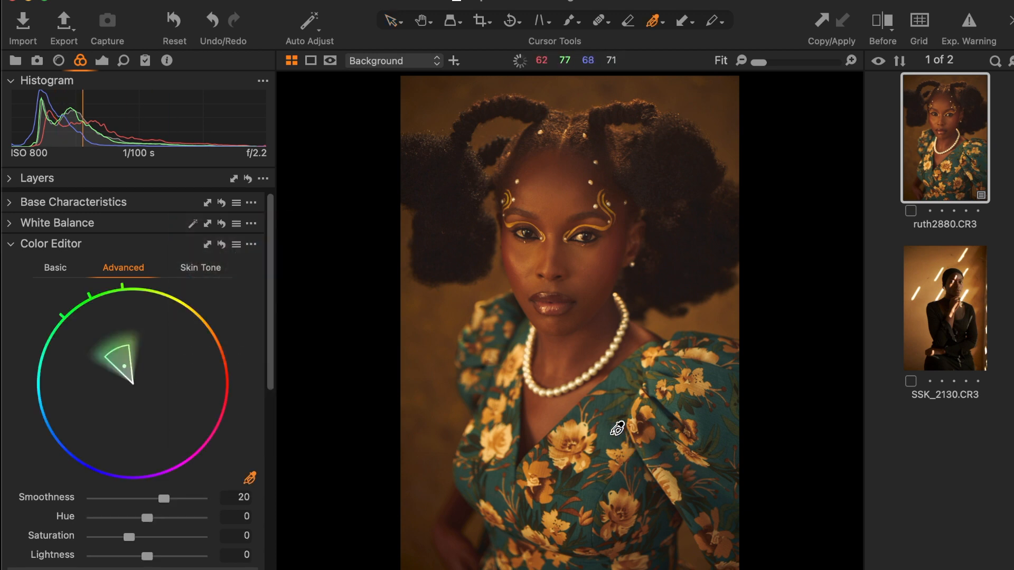
click(580, 439)
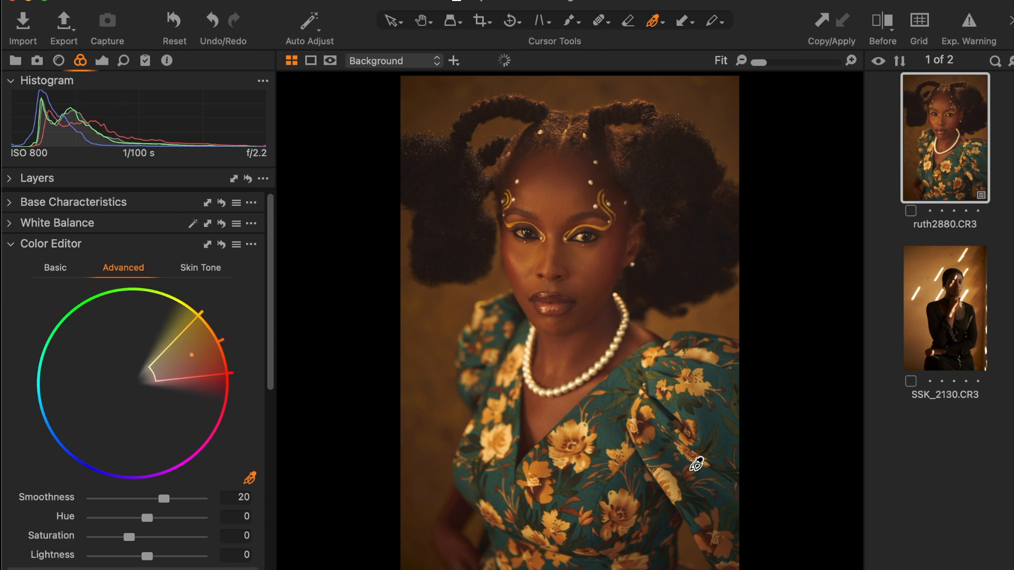
Step: Set the saturation of the green dress colour range to 99.8
scroll(145, 353, down, 4)
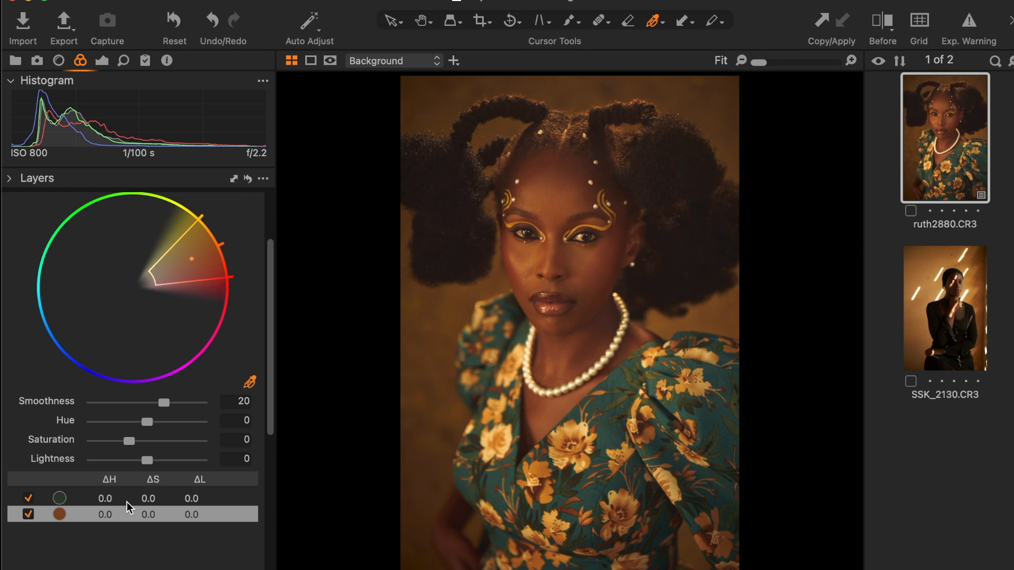
click(72, 499)
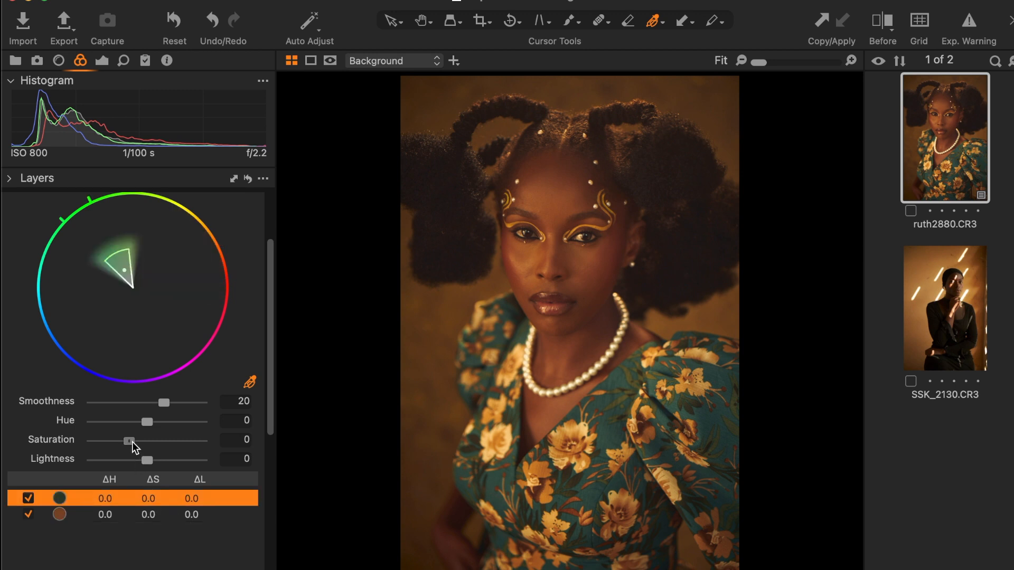
drag(132, 443, 167, 442)
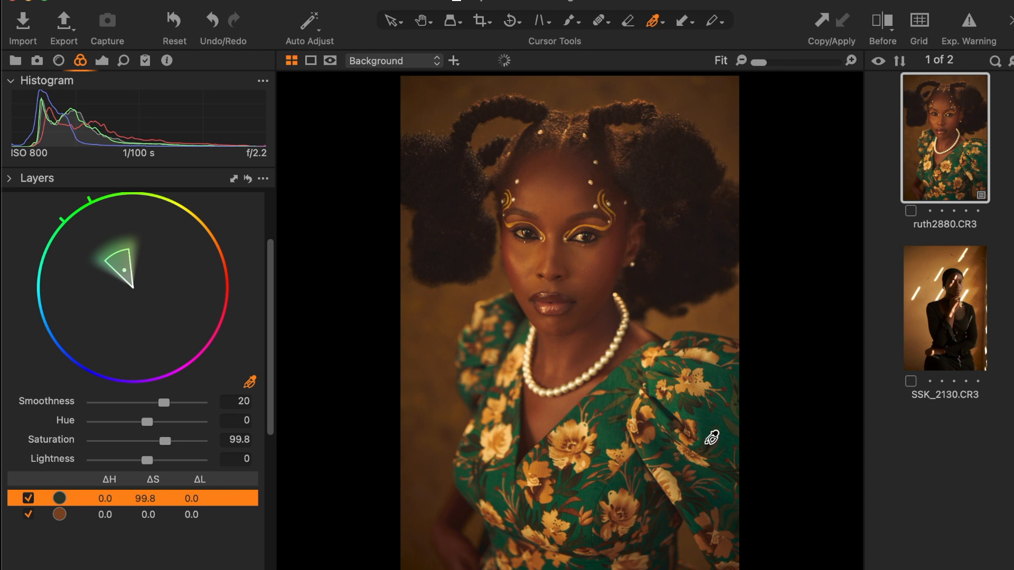
Step: Compare the whole portrait before and after the edits by sweeping the split view divider across the image
click(885, 23)
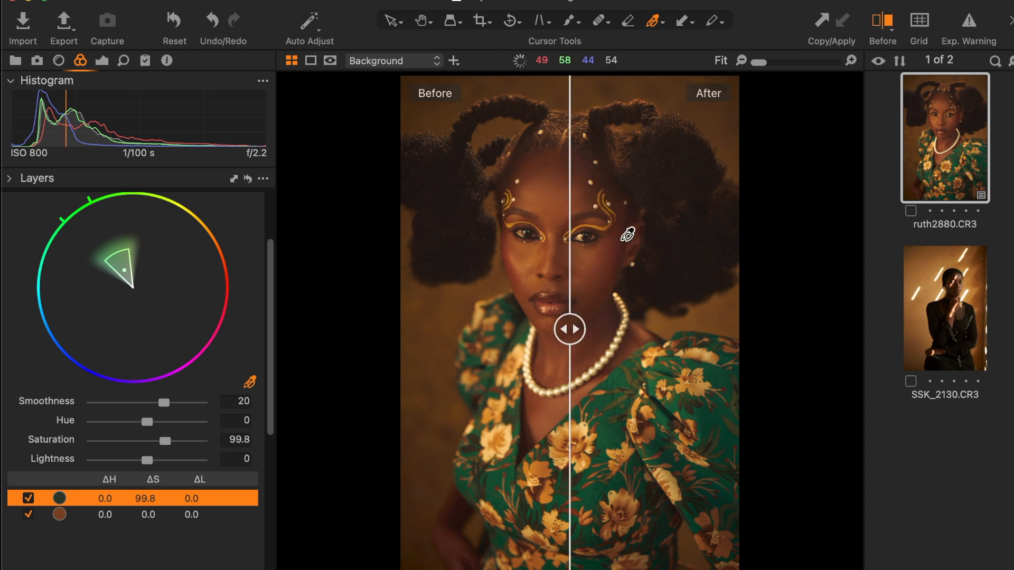
drag(570, 328, 739, 329)
drag(735, 378, 346, 384)
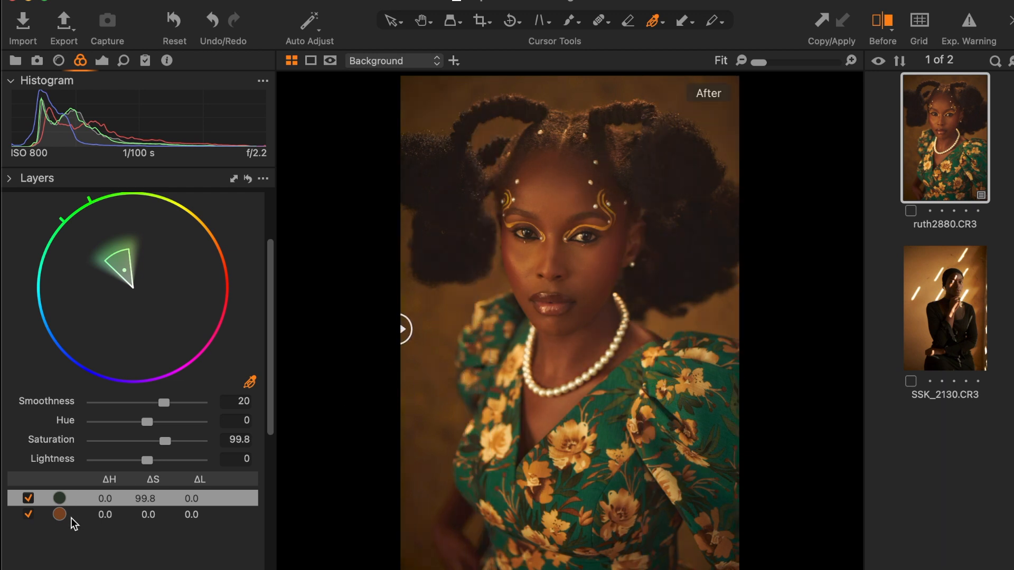
Step: Fine-tune the saturation of the orange colour range sampled from the flowers
click(92, 522)
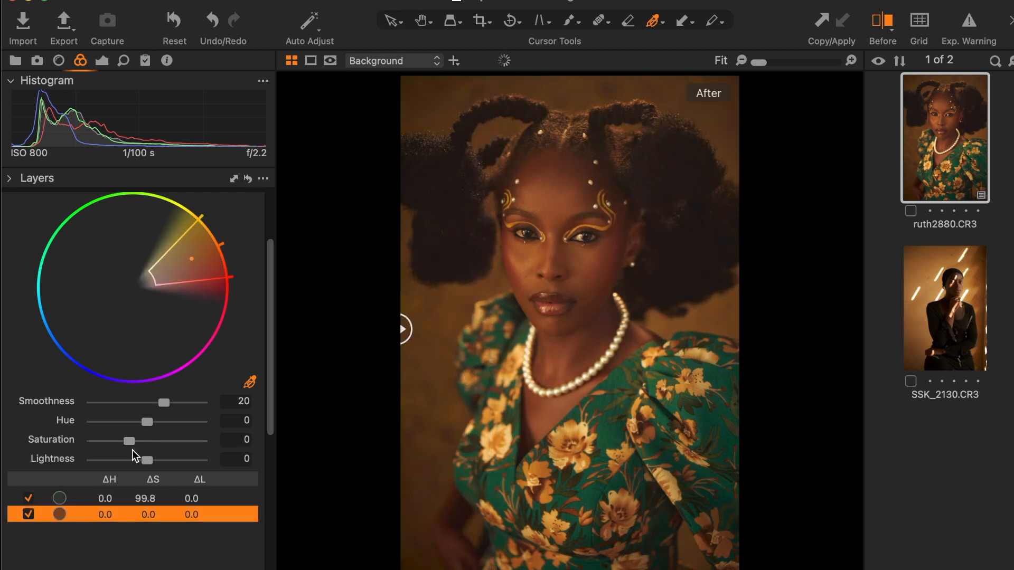
drag(131, 444, 132, 445)
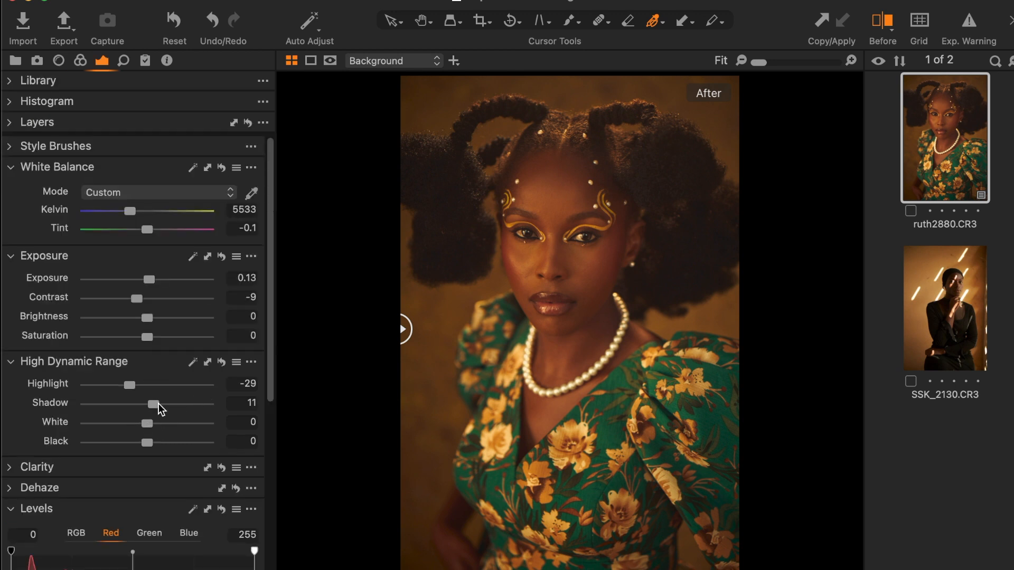
Step: Raise the High Dynamic Range shadow value to 21
drag(153, 404, 167, 411)
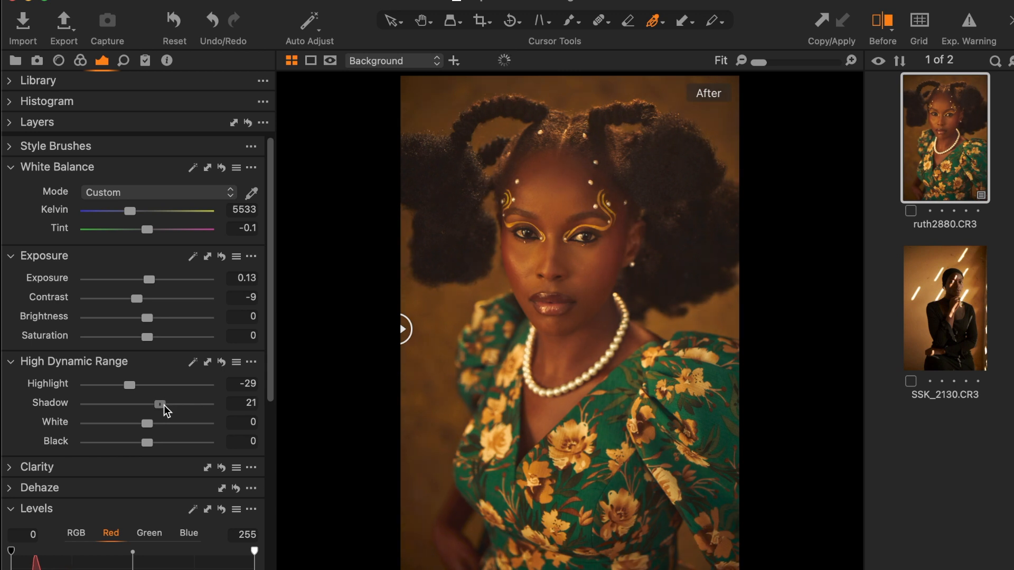
scroll(150, 485, down, 10)
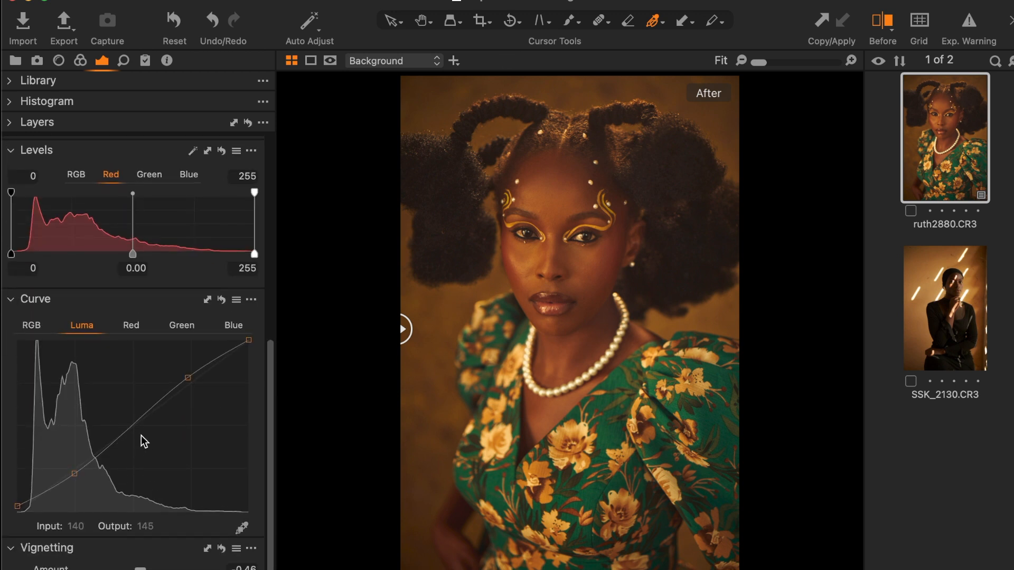
Step: Add a shadow point to the Red curve and lower it to input 44, output 38
click(132, 325)
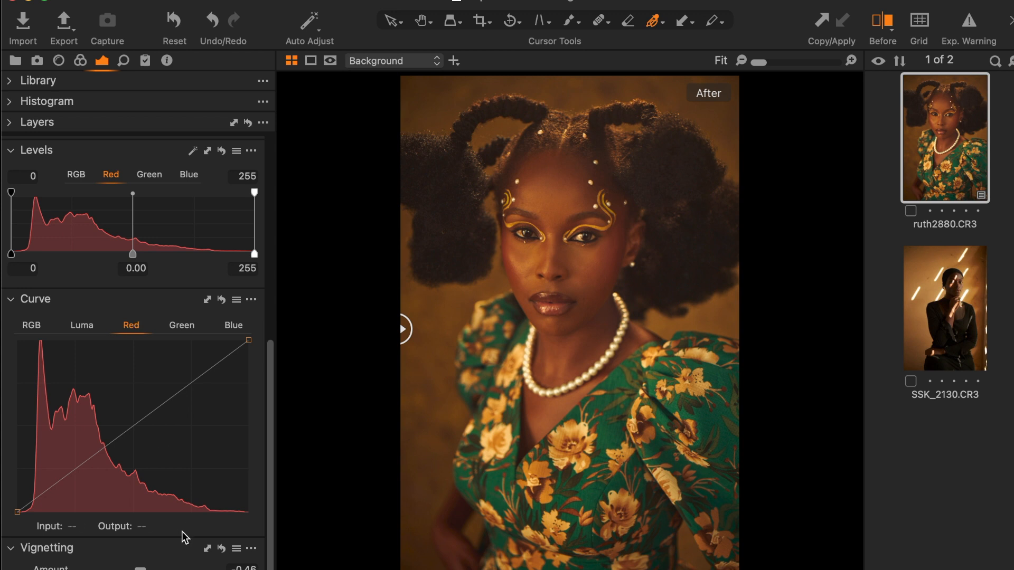
click(57, 484)
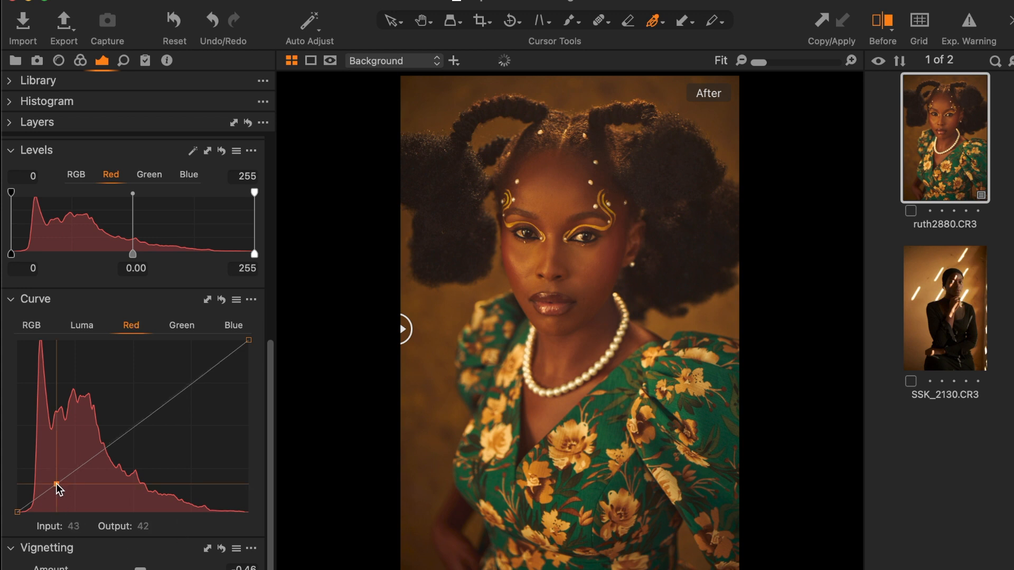
drag(57, 484, 57, 484)
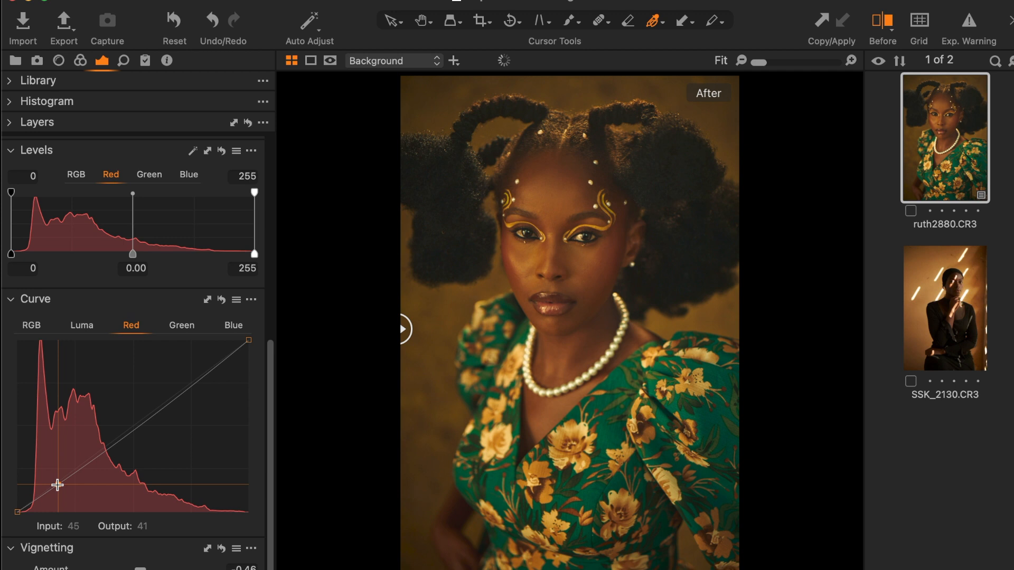
mouse_move(58, 485)
mouse_down()
mouse_move(54, 477)
mouse_move(56, 487)
mouse_up()
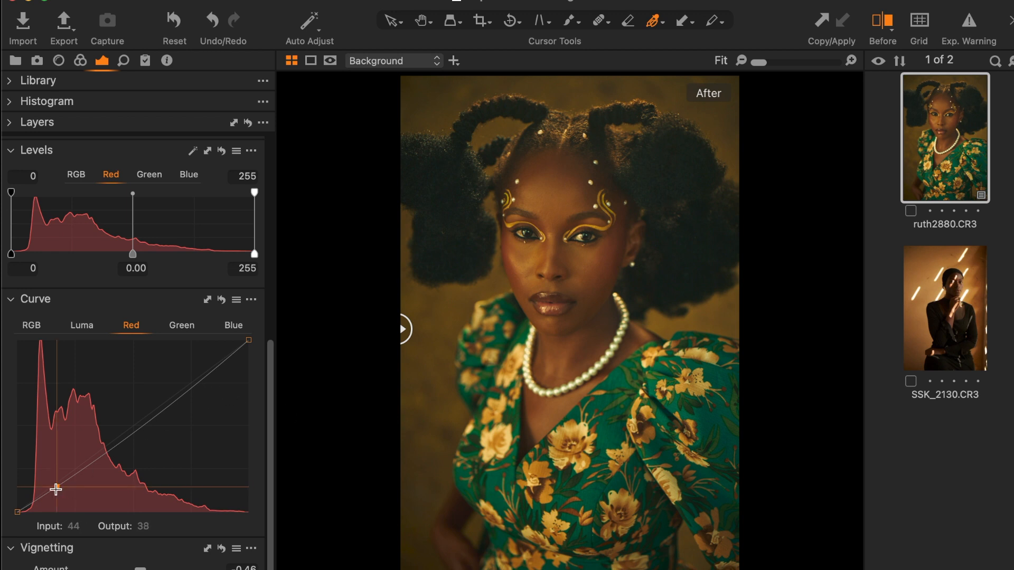
Step: Raise a highlight point on the Red curve near input 212, and slightly lower a midtone point near input 84
click(212, 373)
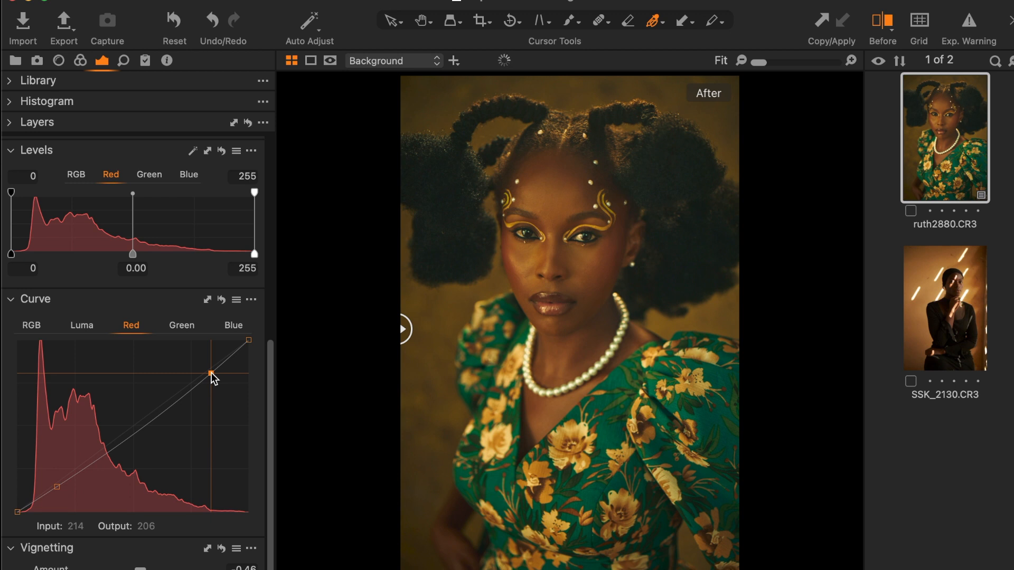
drag(212, 373, 208, 369)
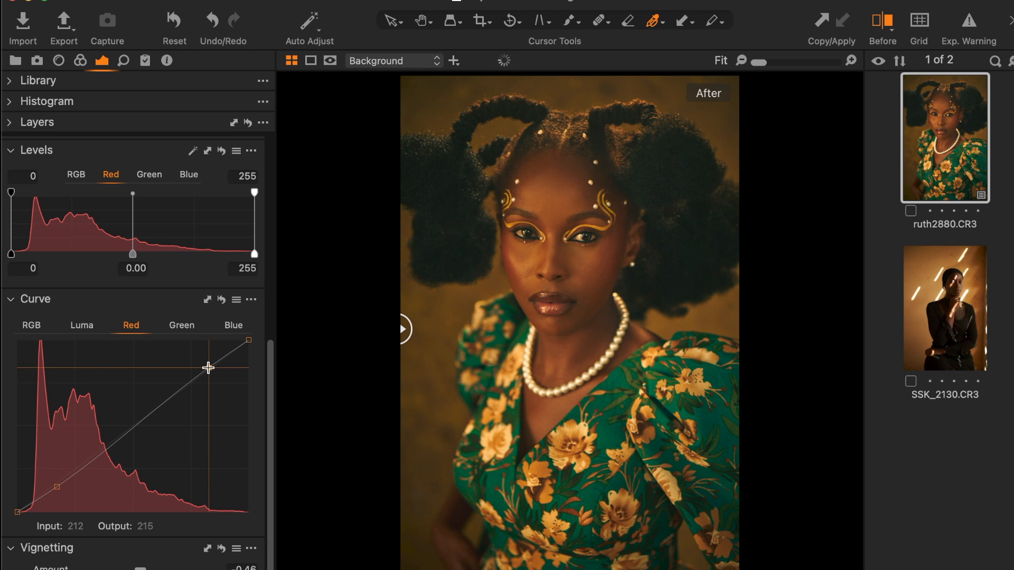
drag(209, 368, 208, 369)
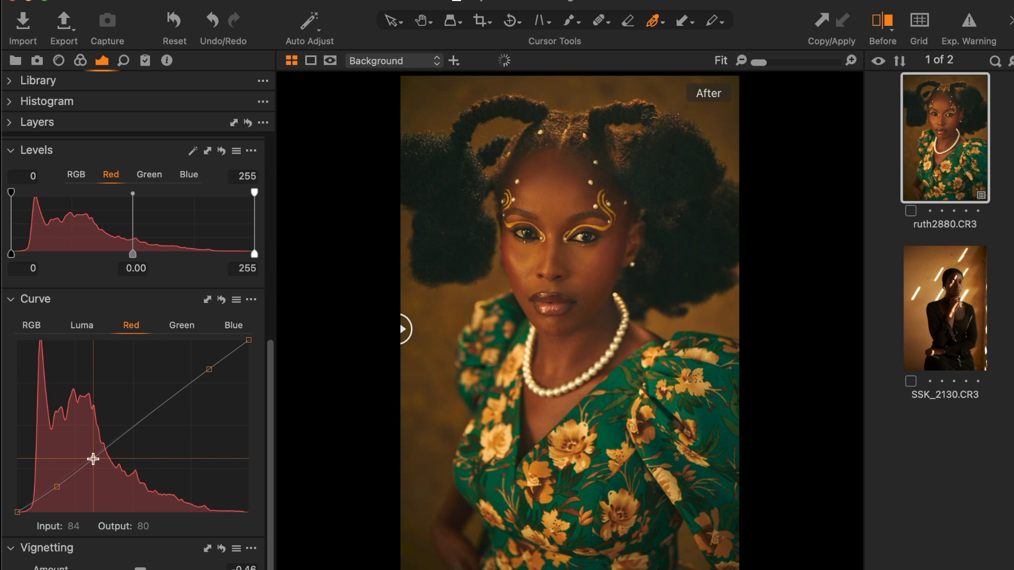
drag(93, 459, 93, 462)
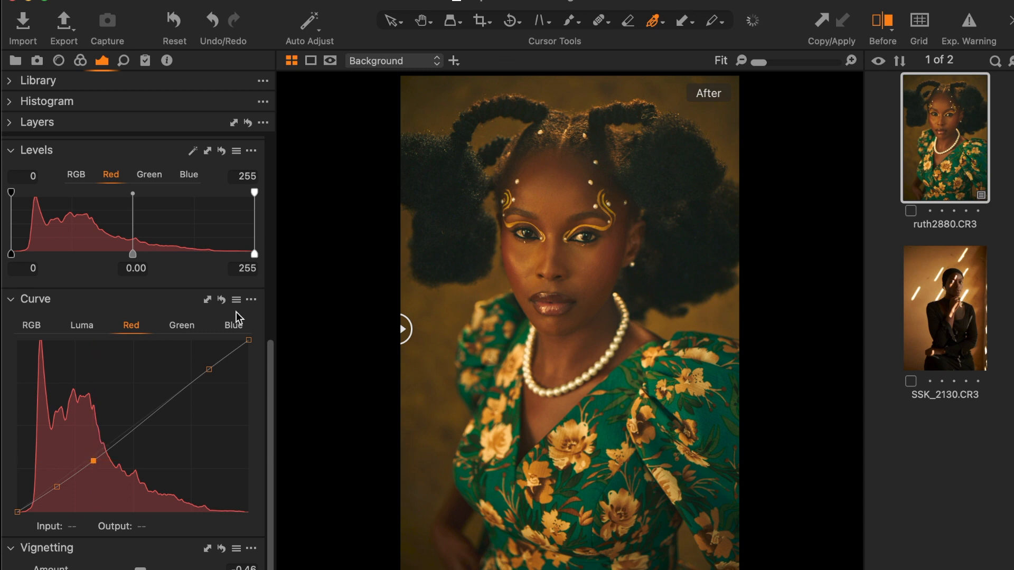
Step: Add a shadow point to the Green curve and settle it at input 37, output 36
click(181, 326)
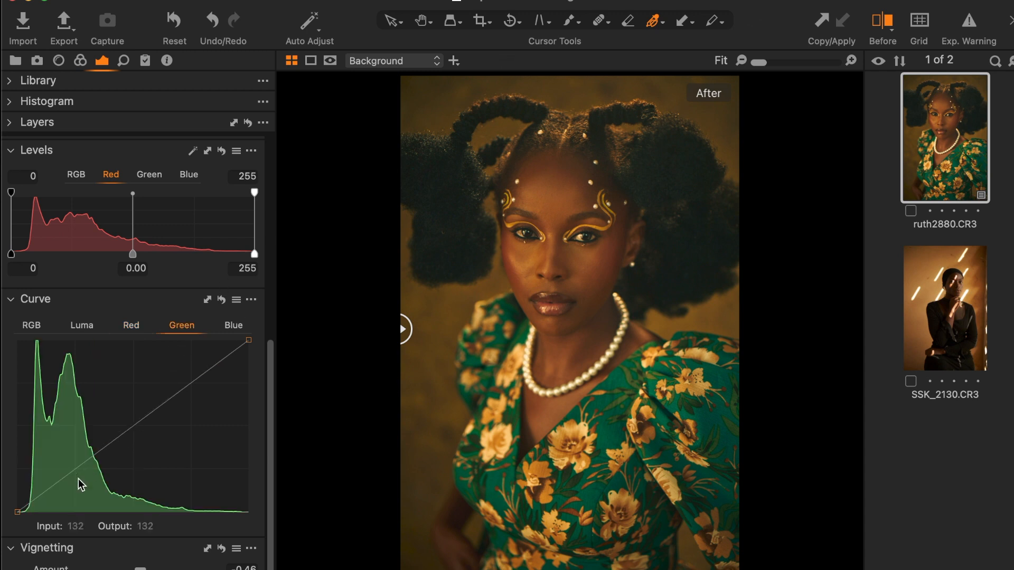
click(53, 486)
drag(52, 486, 47, 487)
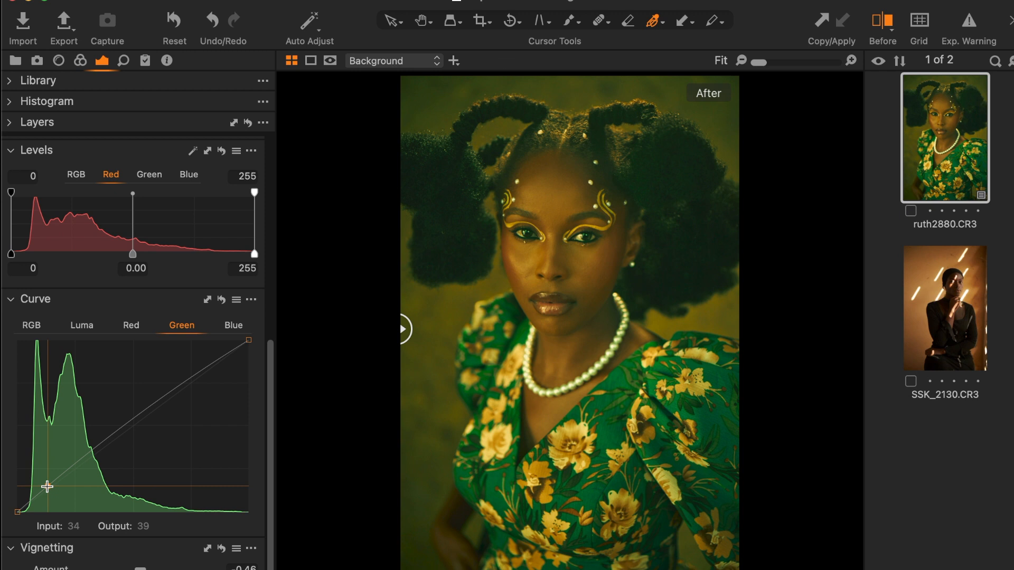
drag(47, 487, 51, 488)
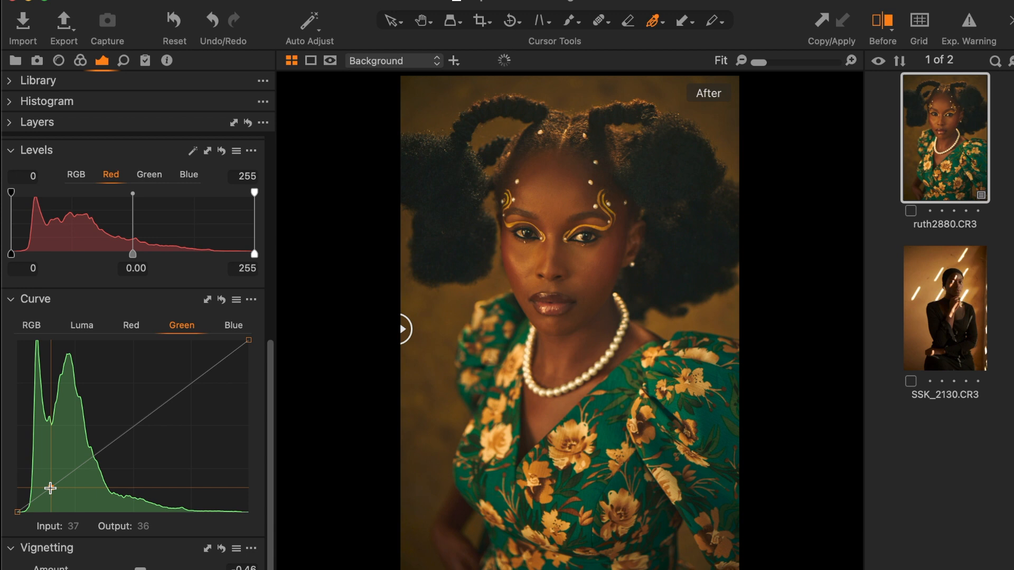
Step: Add a midtone point at input 82, output 81 and an upper point at input 153, output 149 on the Green curve
click(92, 455)
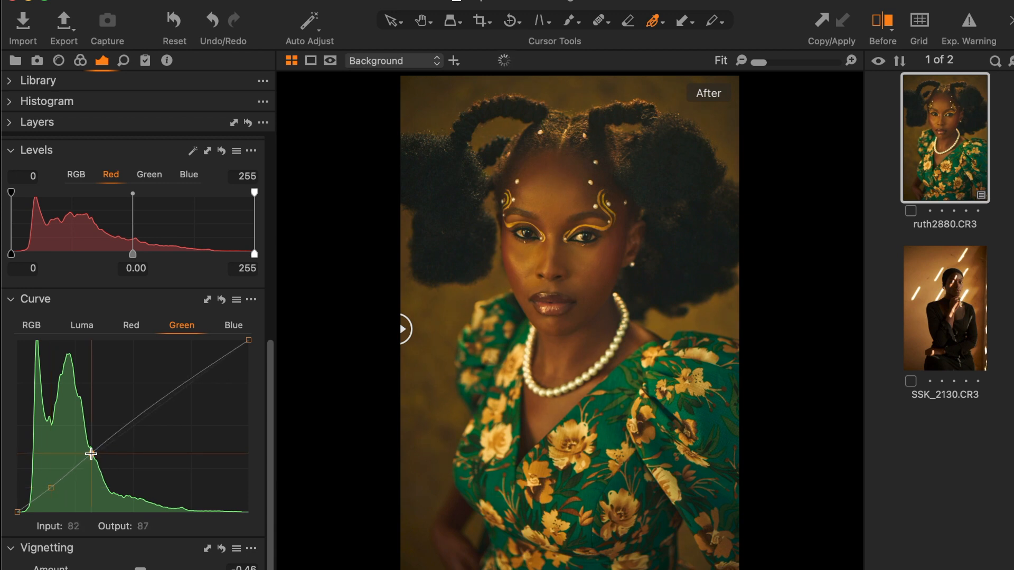
drag(91, 456, 89, 457)
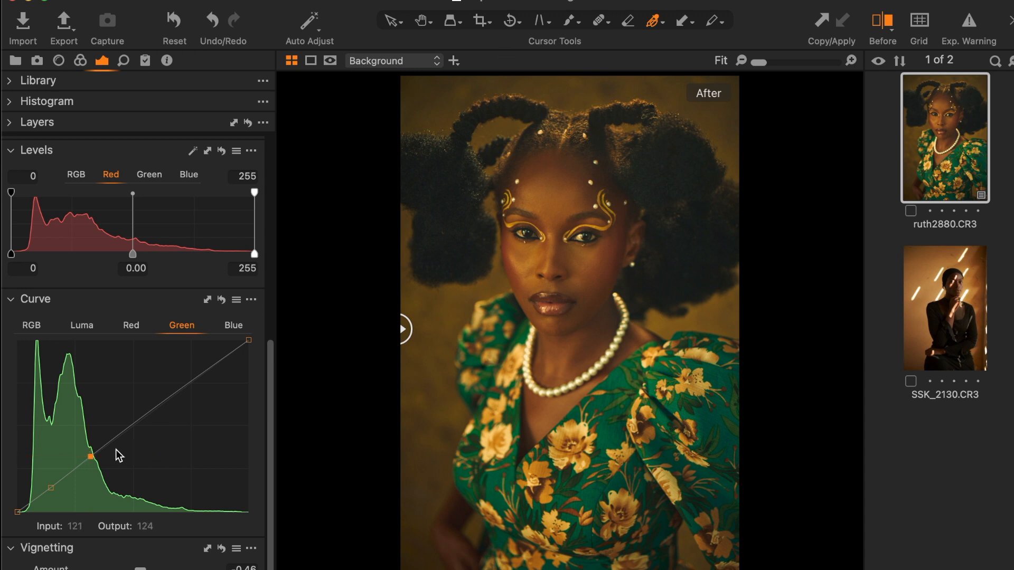
drag(90, 459, 91, 460)
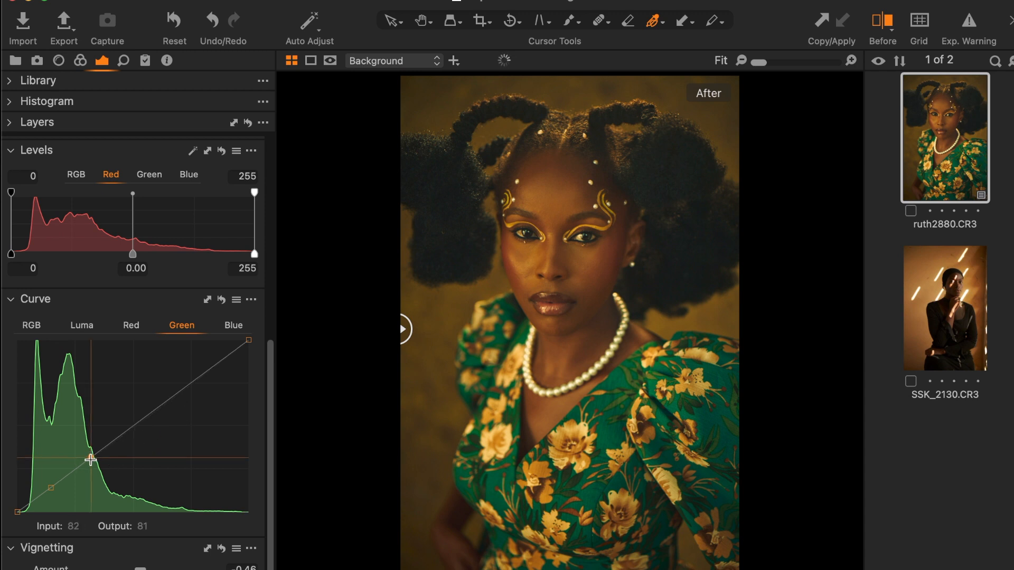
click(154, 410)
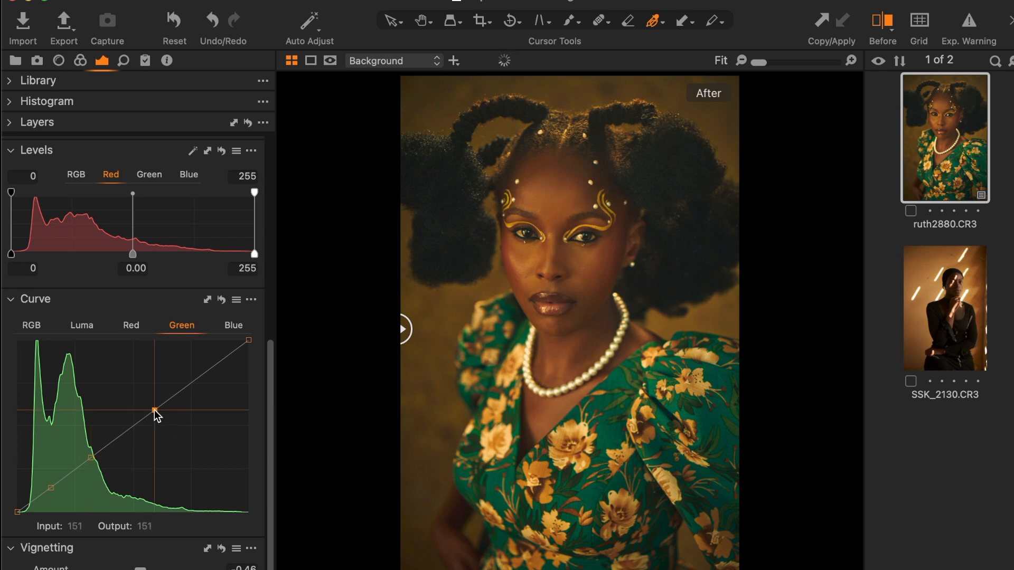
drag(154, 411, 155, 414)
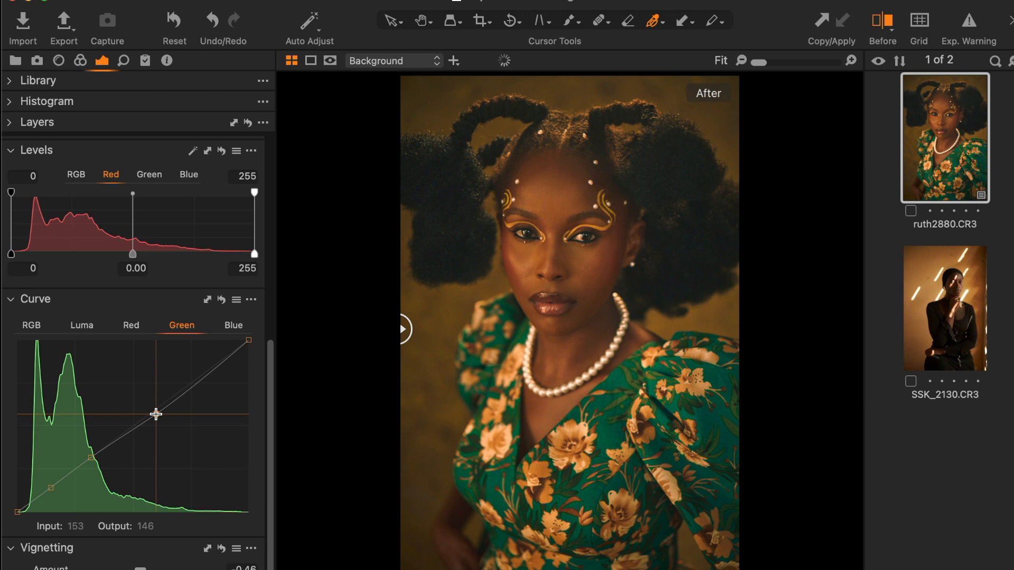
drag(156, 414, 156, 412)
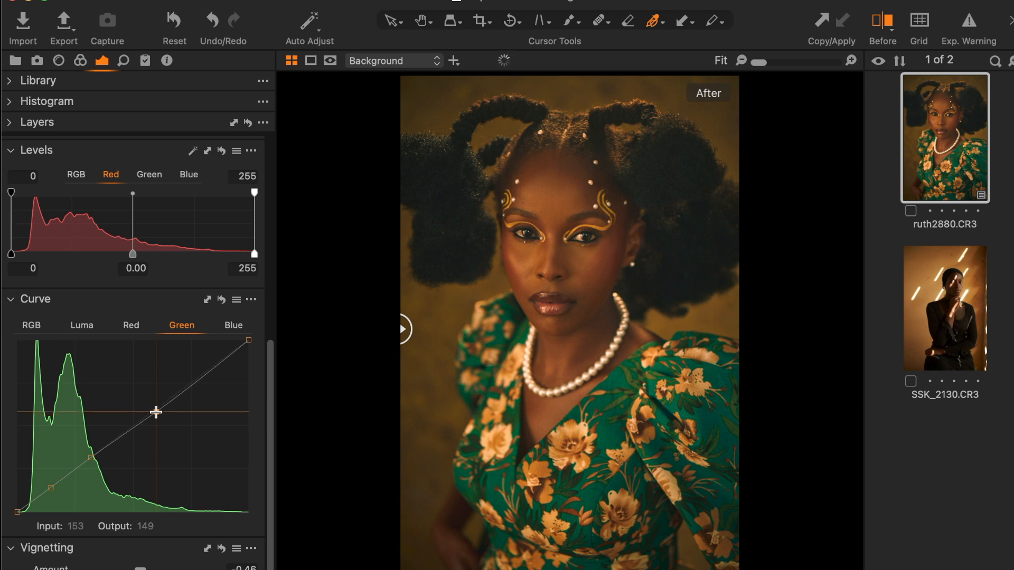
Step: Compare the portrait before and after with the split view divider, and warm its white balance to 6267 Kelvin
scroll(194, 433, up, 5)
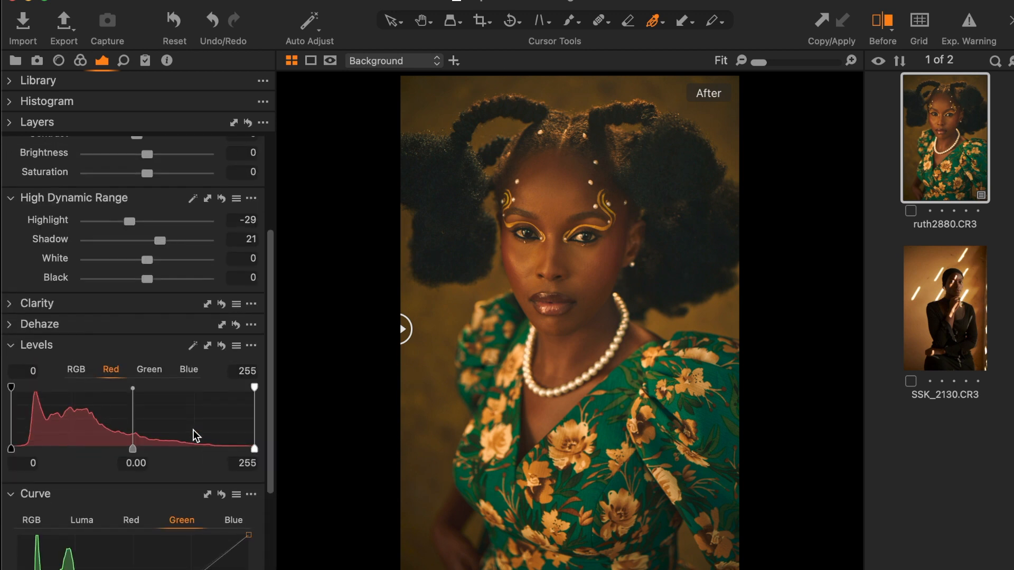
scroll(193, 430, up, 5)
scroll(194, 430, down, 10)
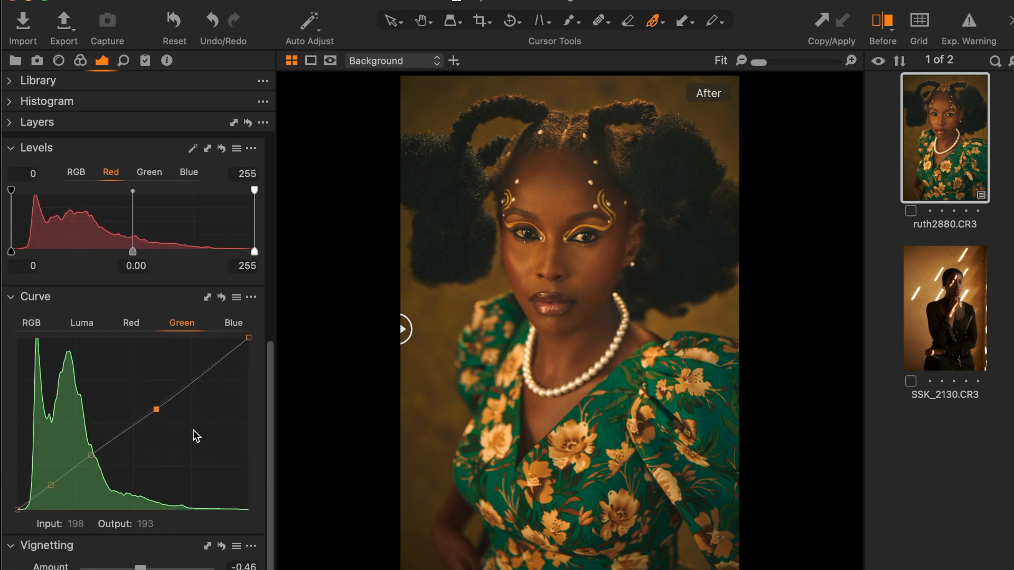
scroll(193, 430, up, 9)
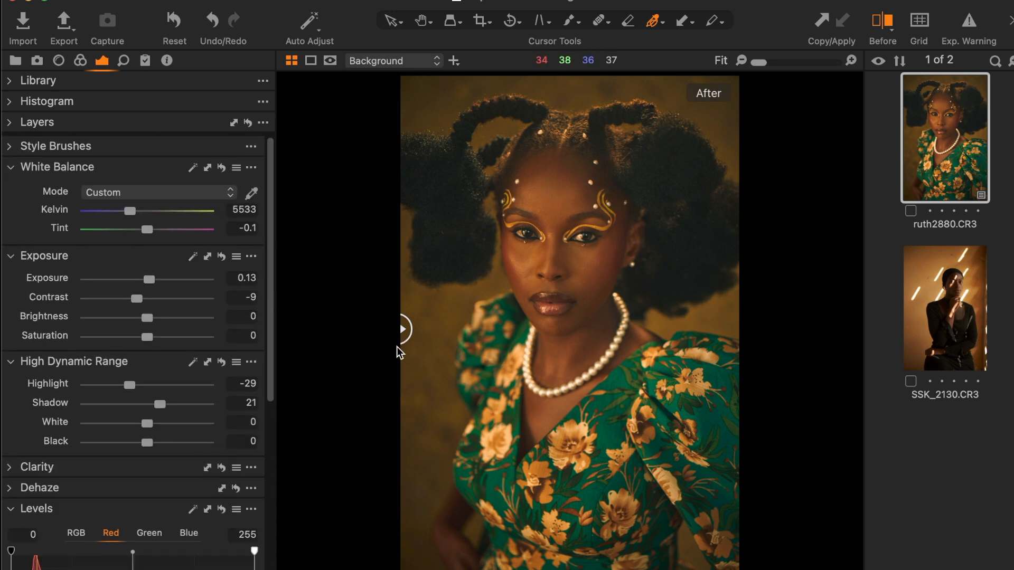
mouse_move(403, 330)
mouse_down()
mouse_move(819, 310)
mouse_move(502, 355)
mouse_move(402, 328)
mouse_up()
drag(403, 334, 184, 405)
drag(130, 213, 137, 213)
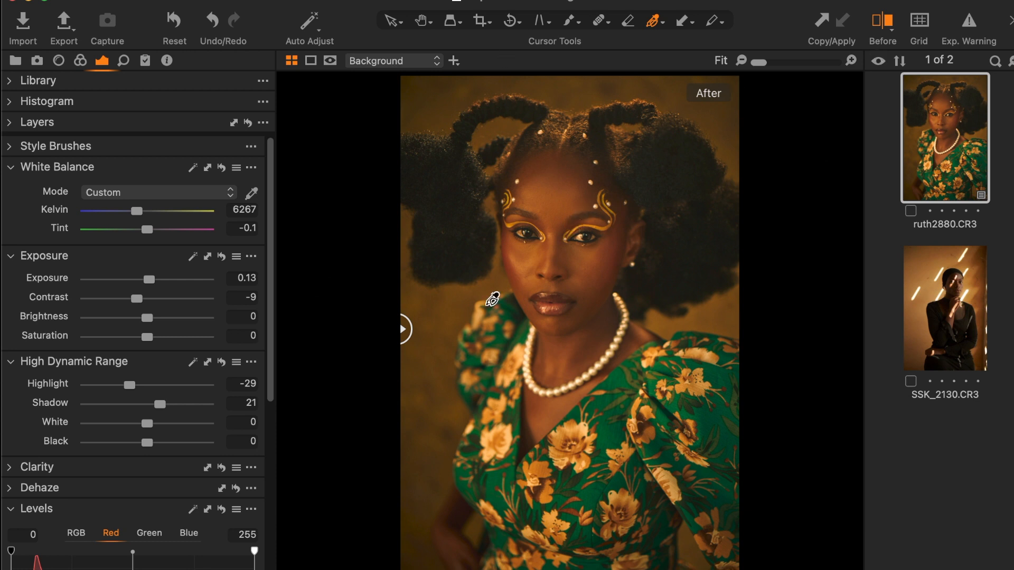
drag(407, 329, 262, 489)
Step: Switch to the photo SSK_2130.CR3 and warm its white balance to 5654 Kelvin
click(929, 288)
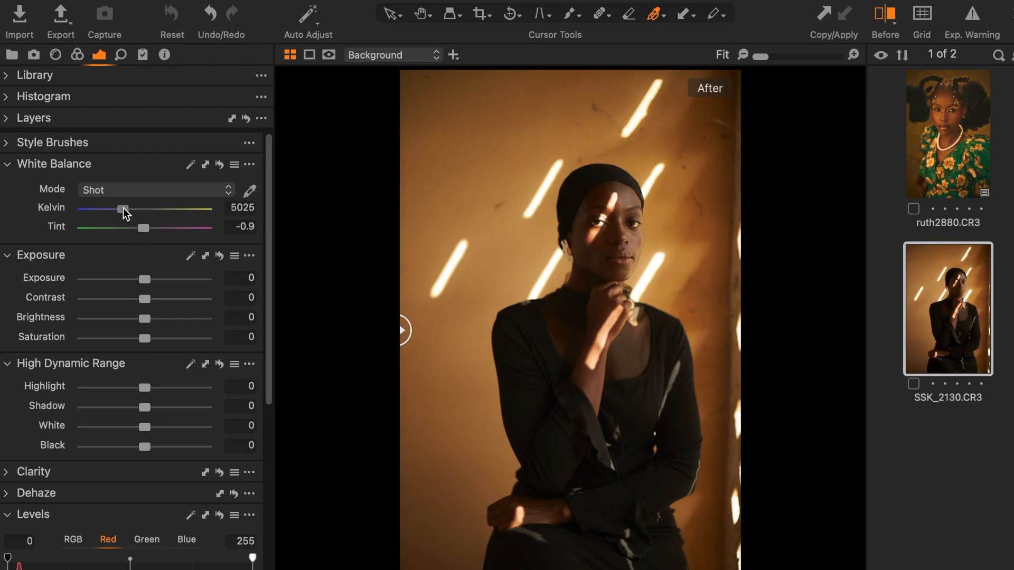
drag(123, 208, 128, 208)
drag(128, 208, 129, 208)
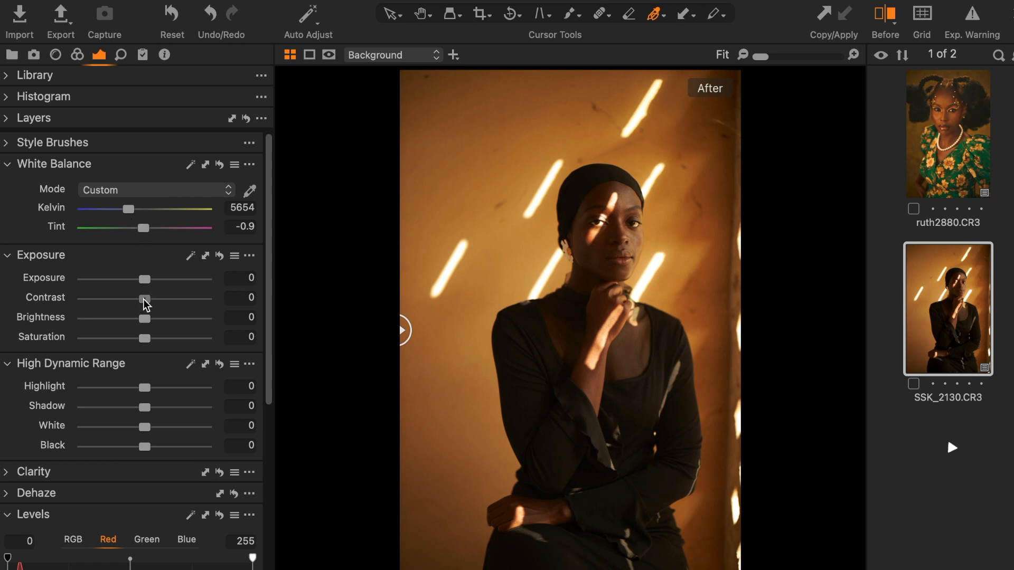
Step: Set the photo's exposure contrast to 12 and saturation to 5
mouse_move(144, 299)
mouse_down()
mouse_move(175, 303)
mouse_move(159, 305)
mouse_up()
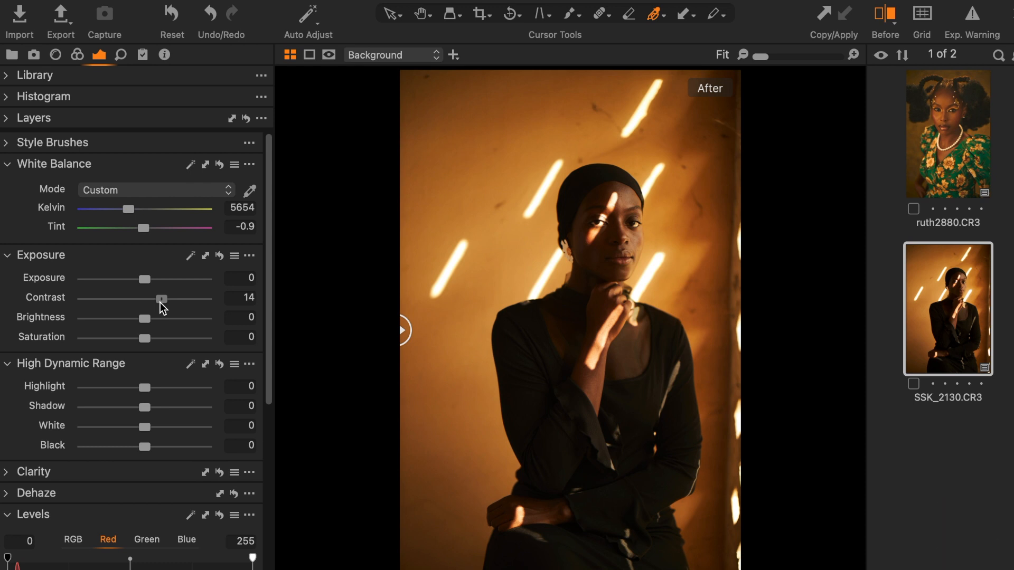
drag(160, 303, 159, 313)
drag(144, 346, 149, 347)
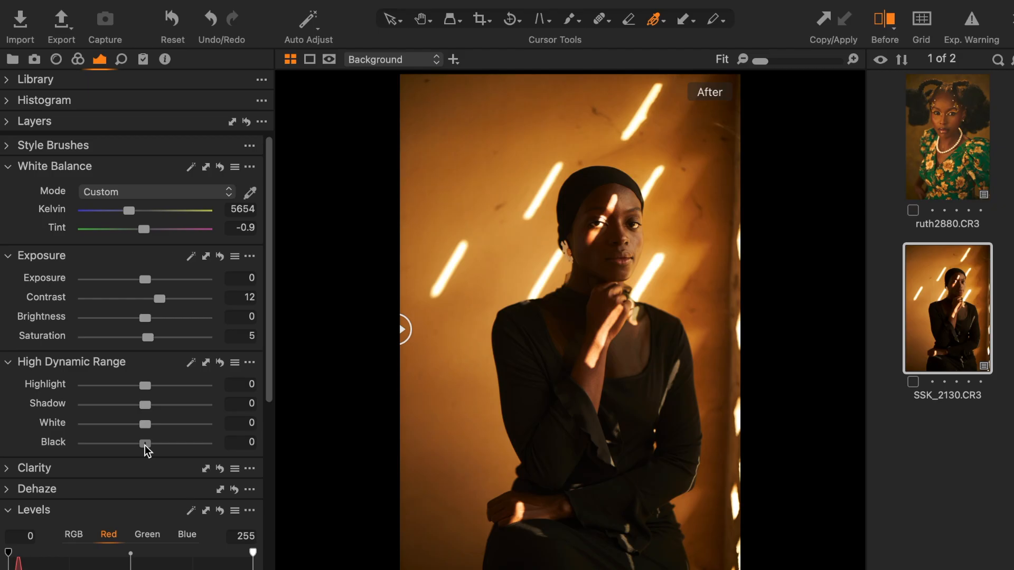
Step: Set the High Dynamic Range black value to -60 and shadow value to 11
drag(145, 445, 117, 454)
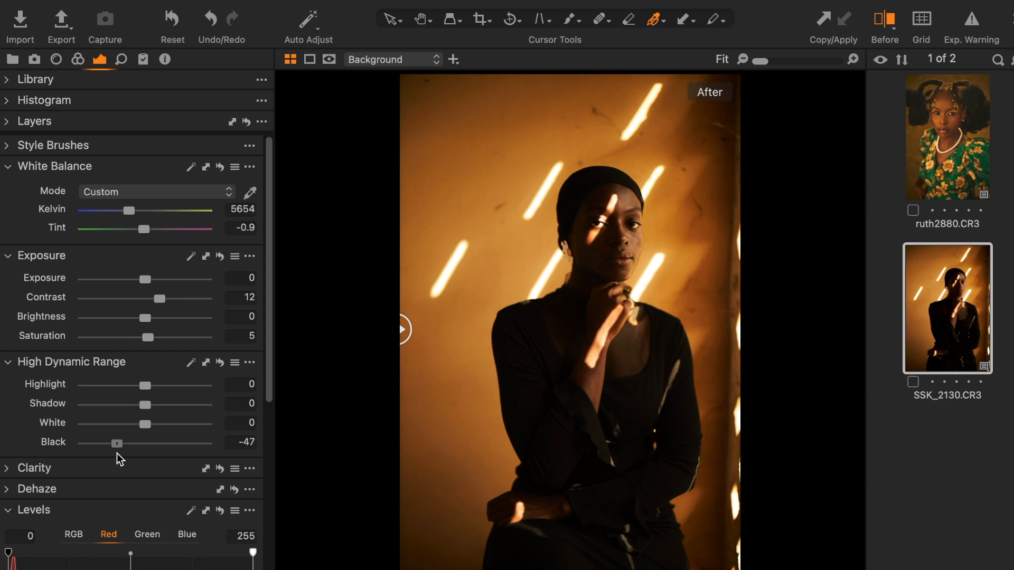
drag(117, 454, 109, 462)
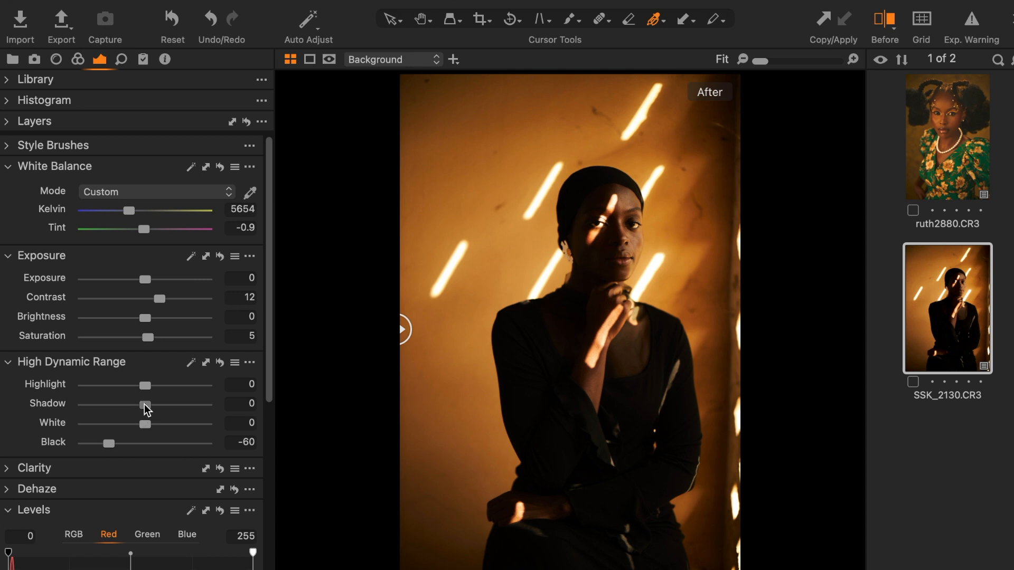
drag(145, 406, 152, 406)
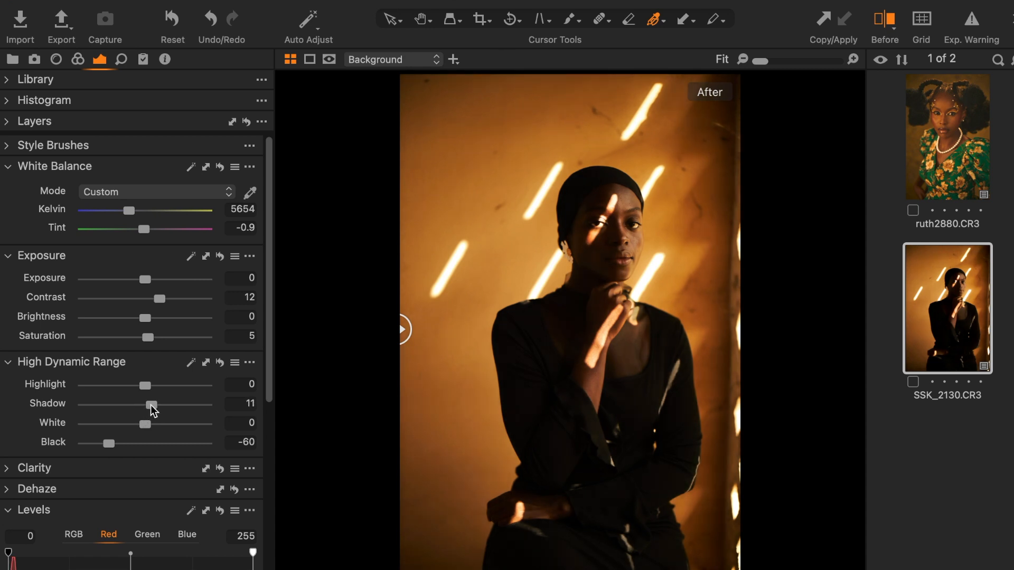
Step: Shape the Luma curve with a shadow point at input 62, output 55 and a highlight point at input 197, output 205
scroll(142, 392, down, 5)
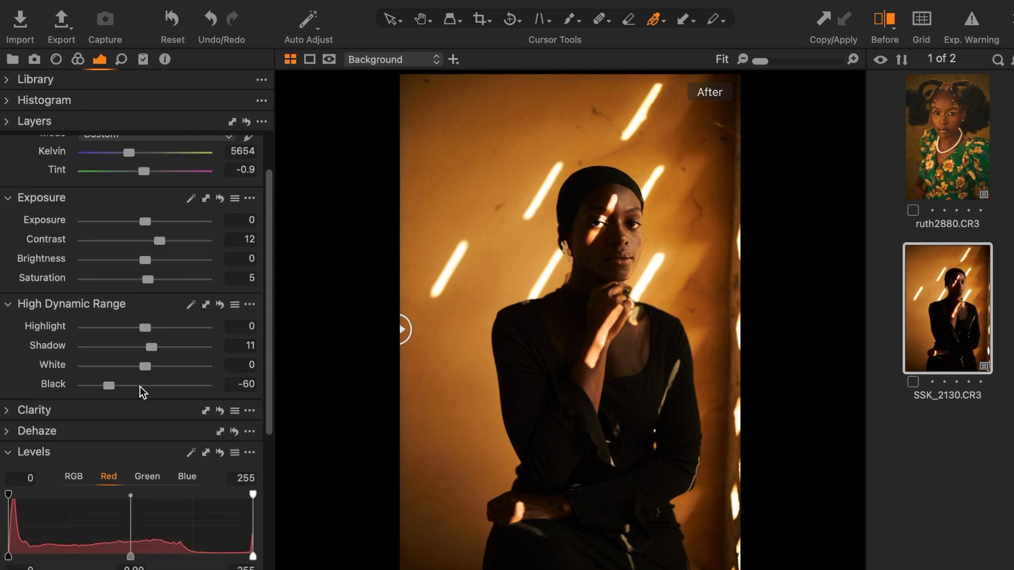
scroll(143, 392, down, 4)
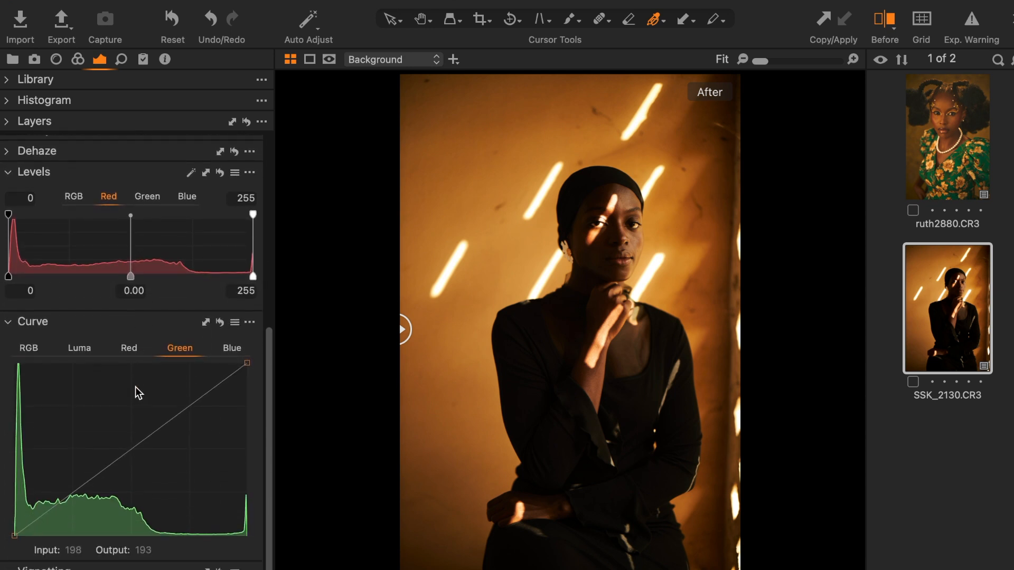
click(80, 349)
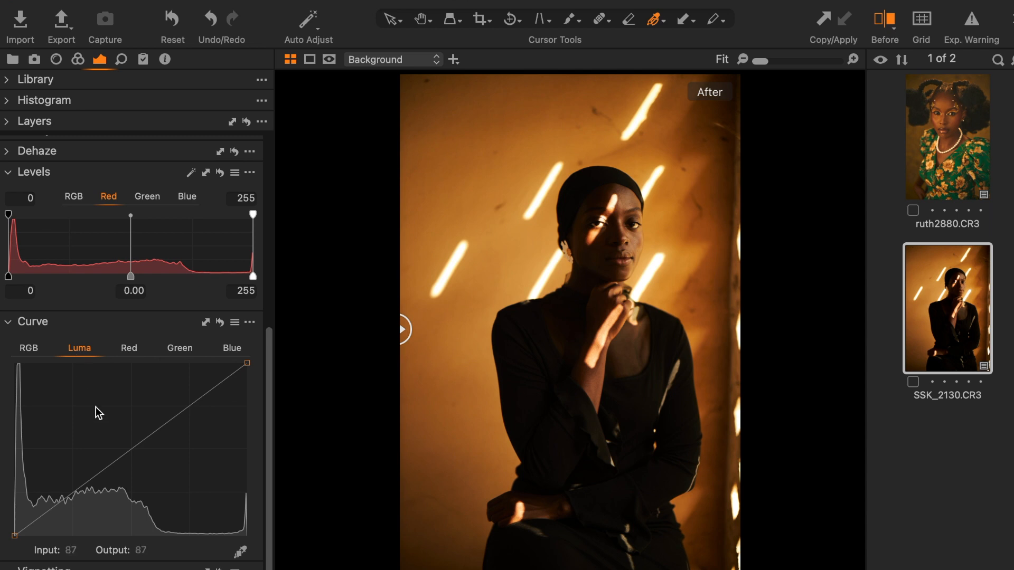
click(71, 497)
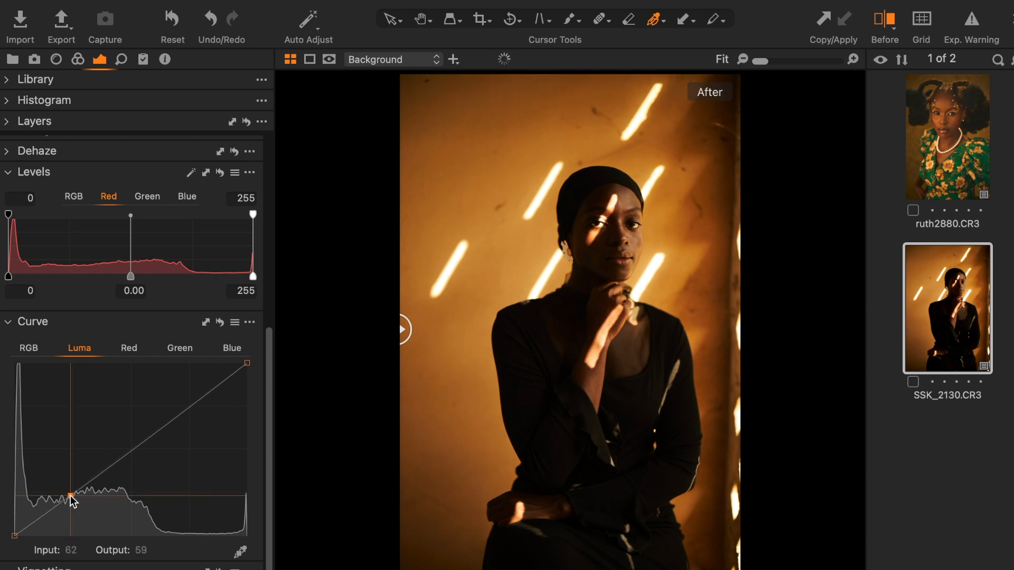
drag(71, 497, 70, 499)
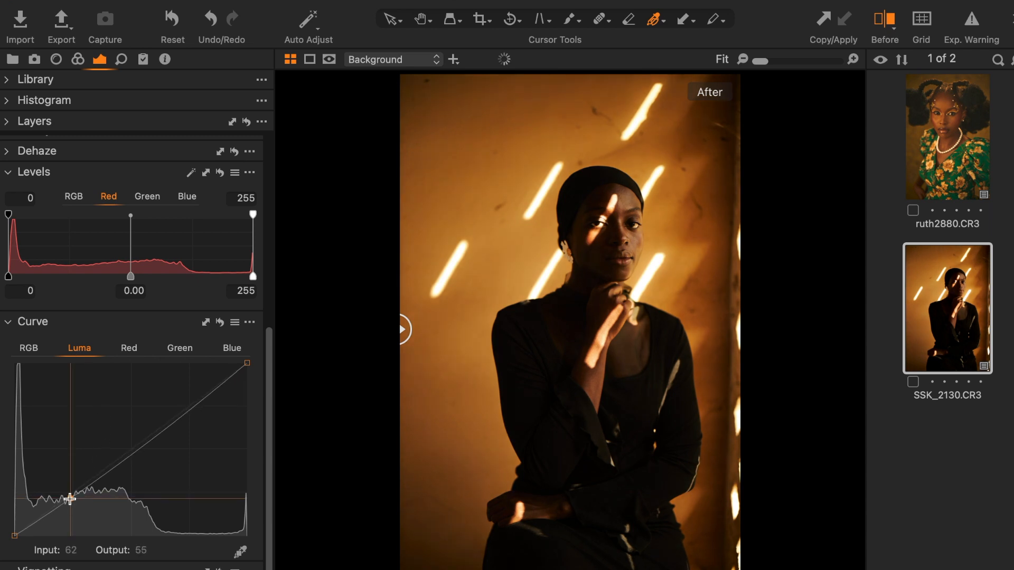
click(195, 405)
drag(196, 406, 194, 398)
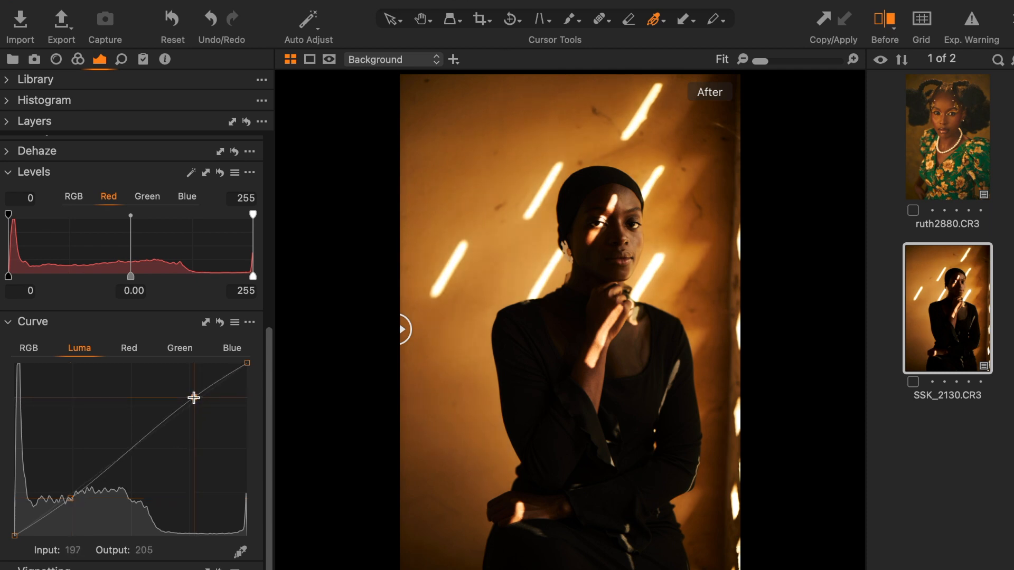
scroll(153, 498, down, 2)
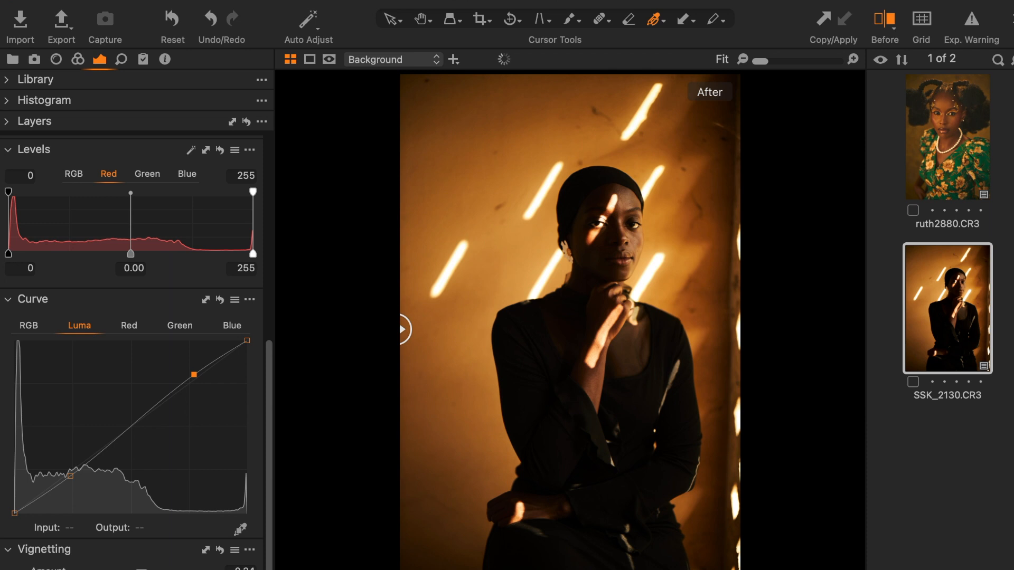
Step: Set the vignetting amount to 0.26 and add Red curve points slightly below the diagonal near input 126 and at input 41, output 40
drag(142, 569, 140, 569)
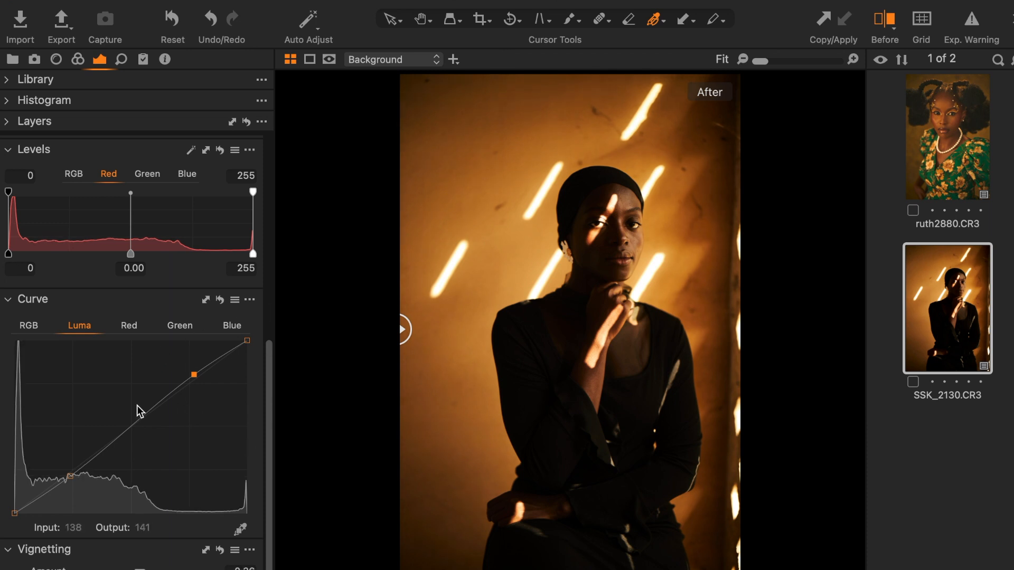
click(141, 330)
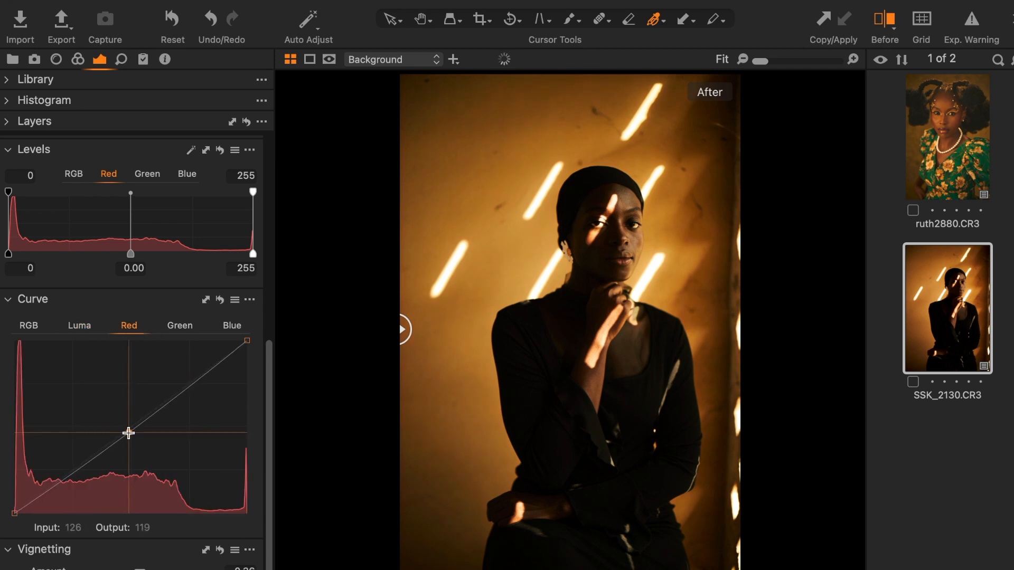
mouse_move(128, 433)
mouse_down()
mouse_move(115, 431)
mouse_move(128, 430)
mouse_up()
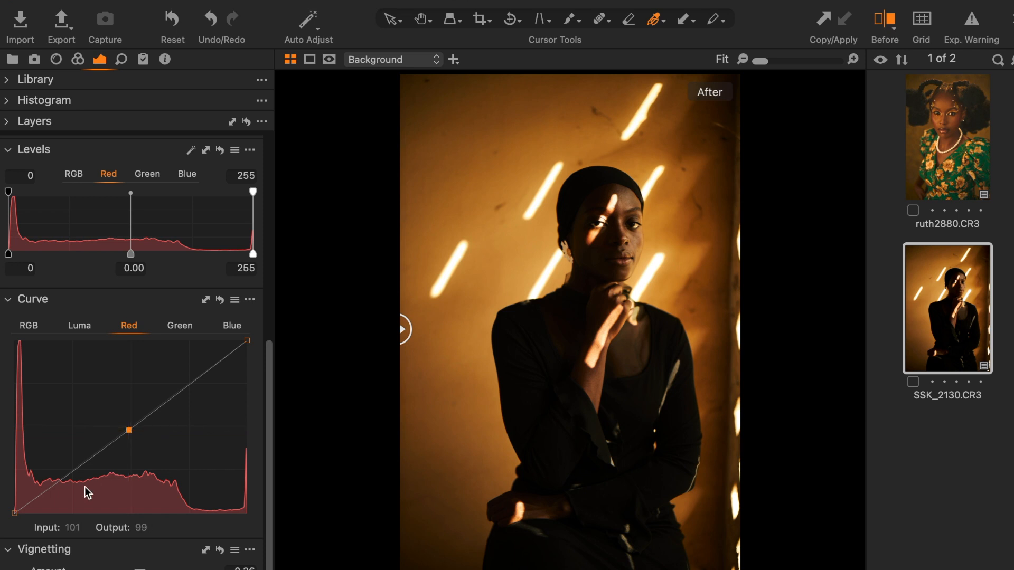
click(51, 487)
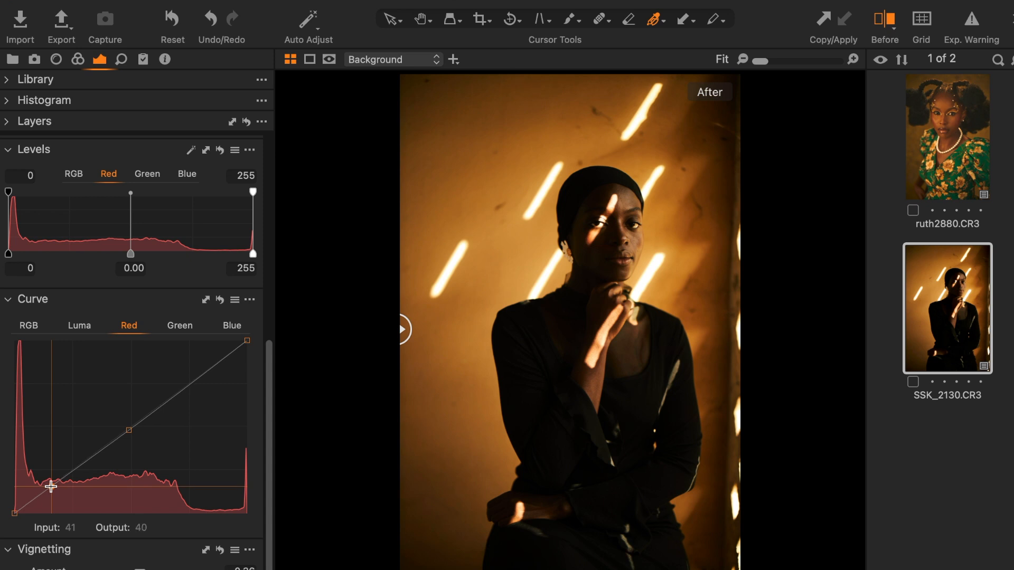
Step: Add a midtone point to the Green curve and pull it slightly below the diagonal
click(180, 326)
click(127, 433)
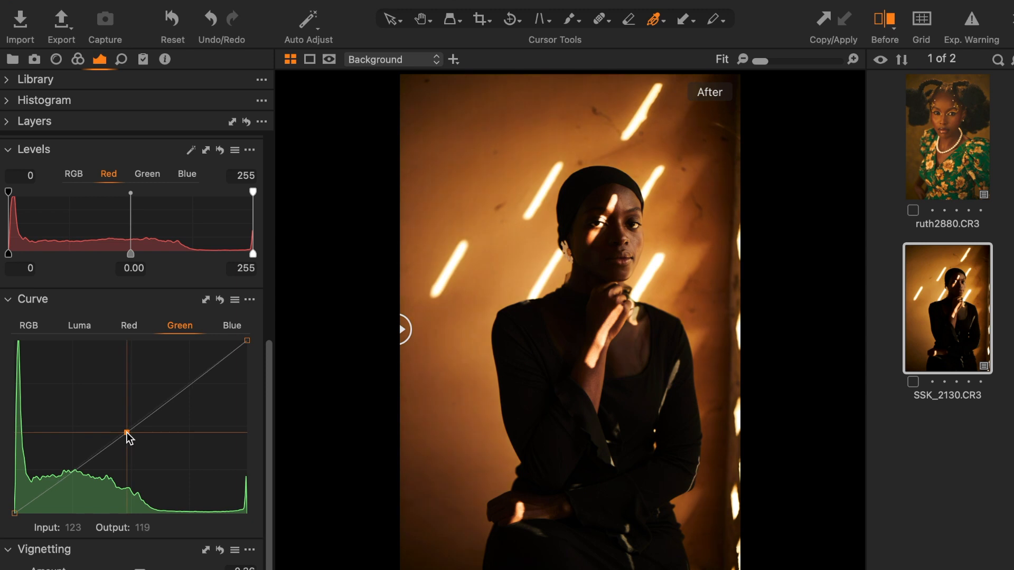
drag(127, 432, 124, 435)
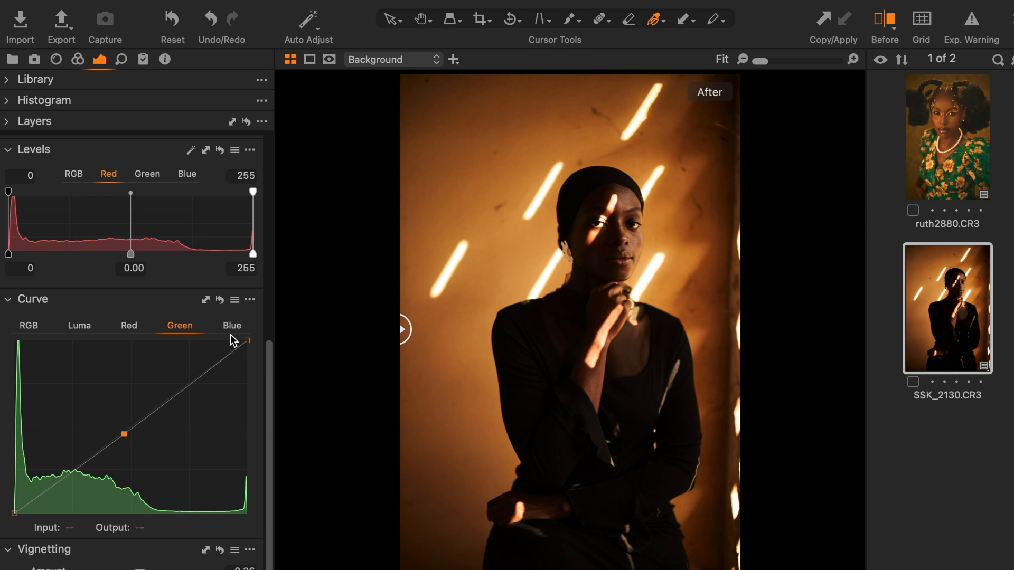
Step: Tint the shadows blue and the highlights orange with the 3-Way Color Balance wheels
scroll(151, 443, down, 1)
scroll(126, 179, up, 1)
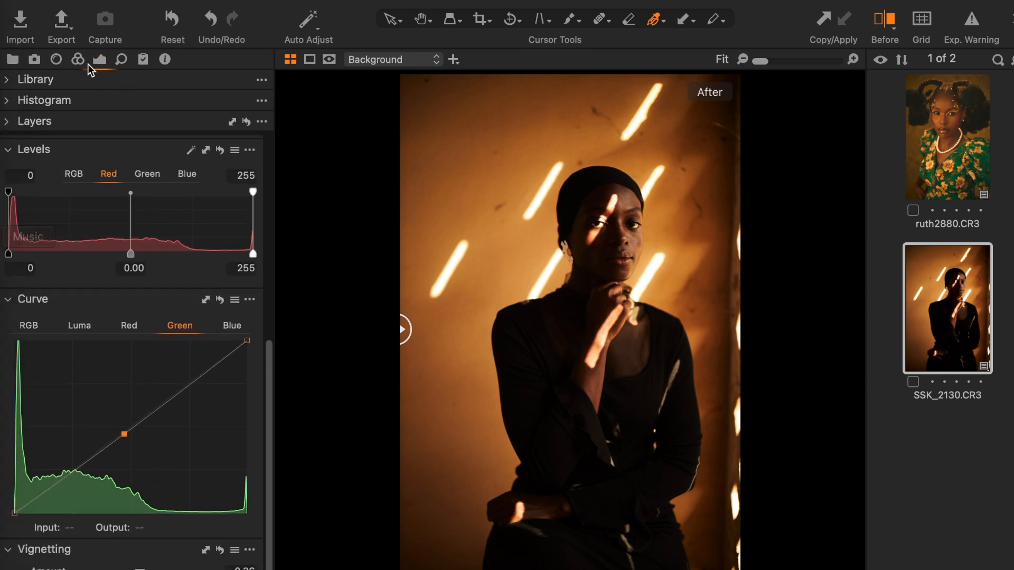
click(78, 60)
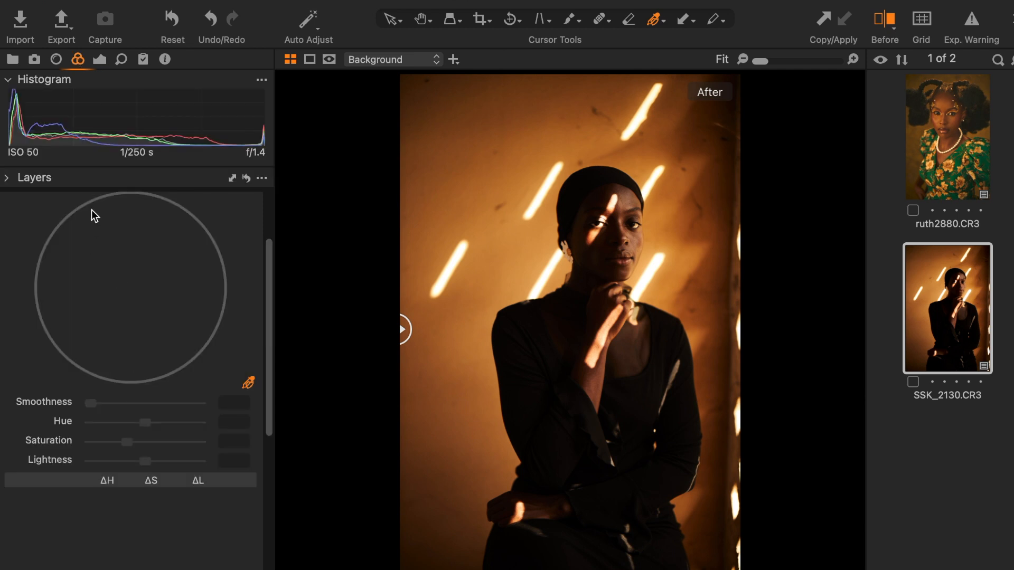
scroll(81, 274, down, 10)
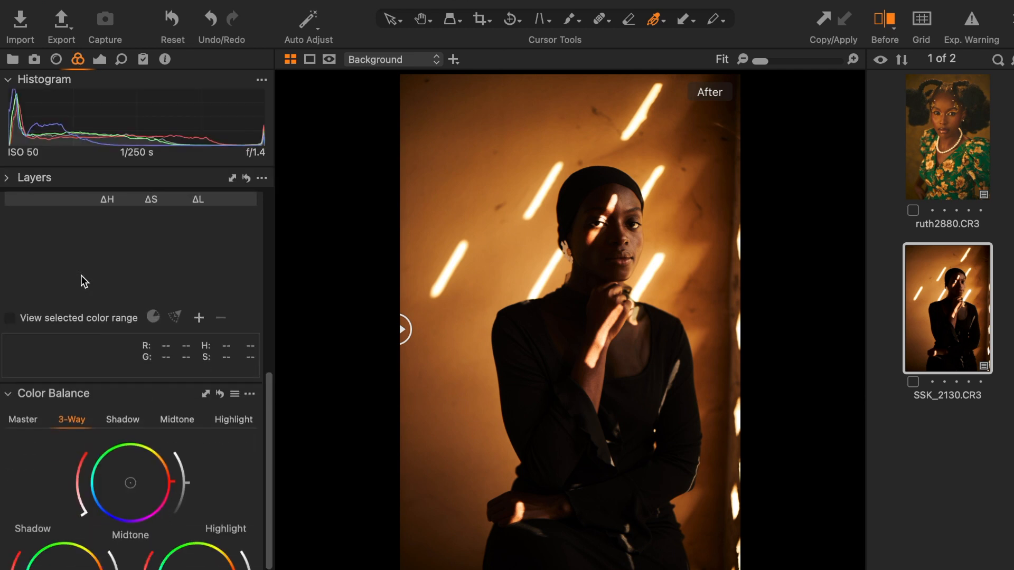
scroll(81, 424, up, 1)
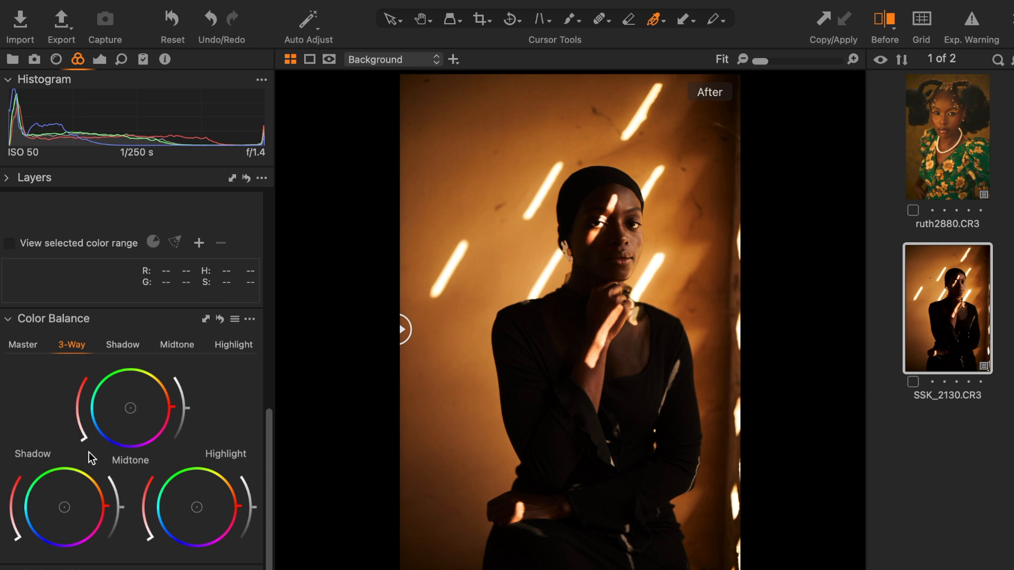
drag(109, 505, 5, 519)
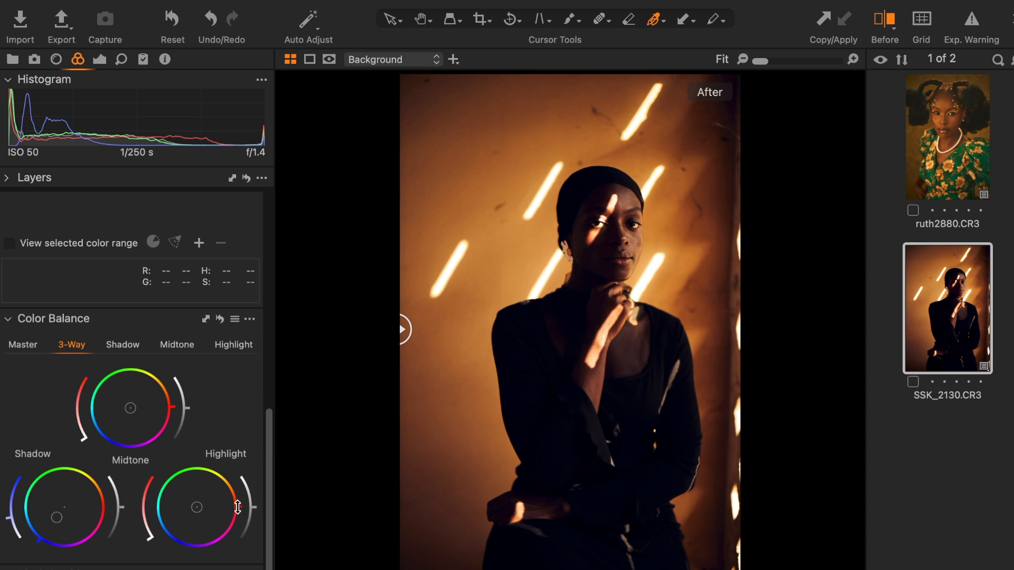
drag(238, 507, 246, 470)
drag(151, 539, 135, 524)
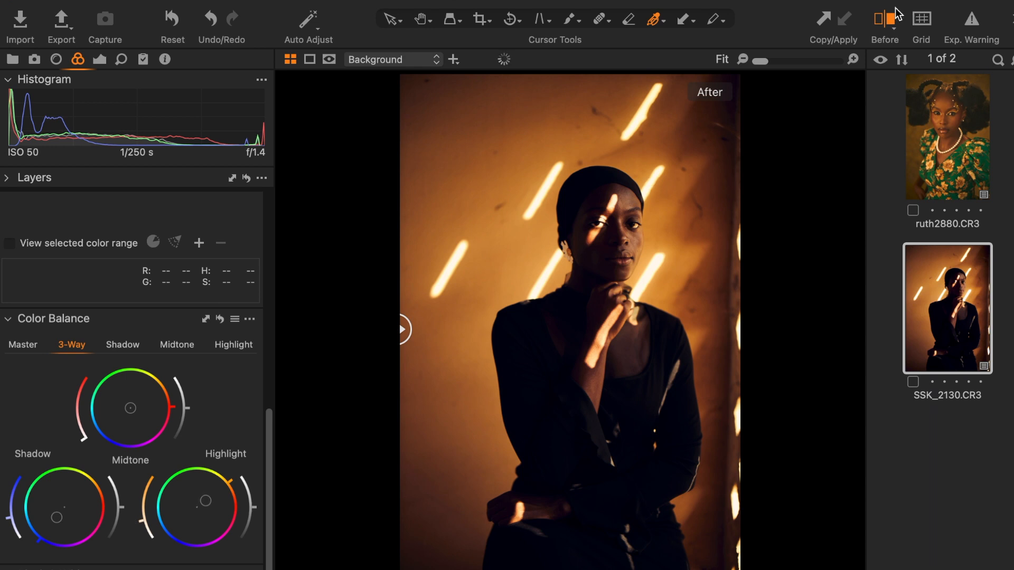
Step: Compare the graded photo with its original and review its colour, curve and exposure settings
drag(404, 331, 408, 457)
scroll(91, 464, up, 10)
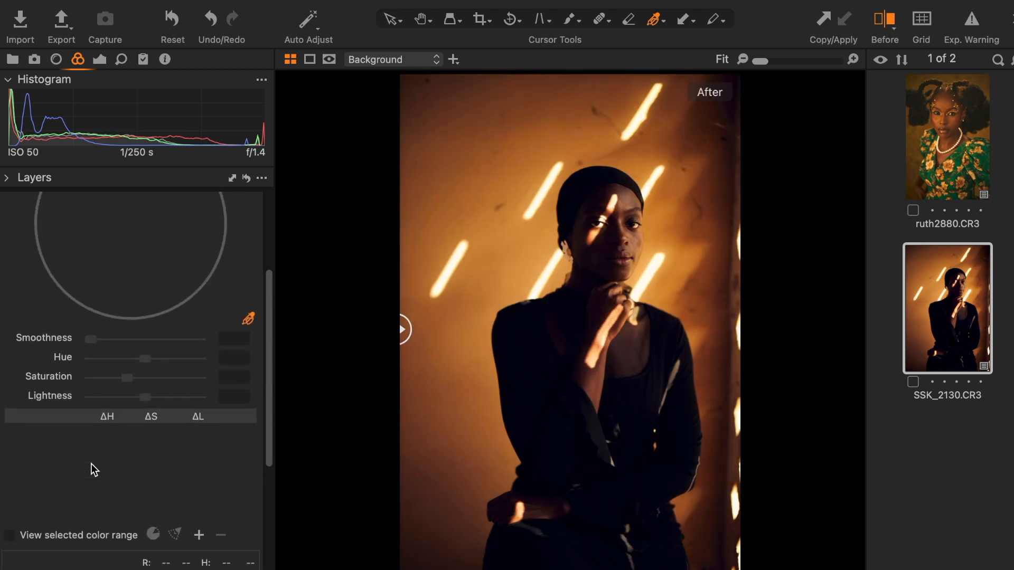
scroll(91, 464, up, 5)
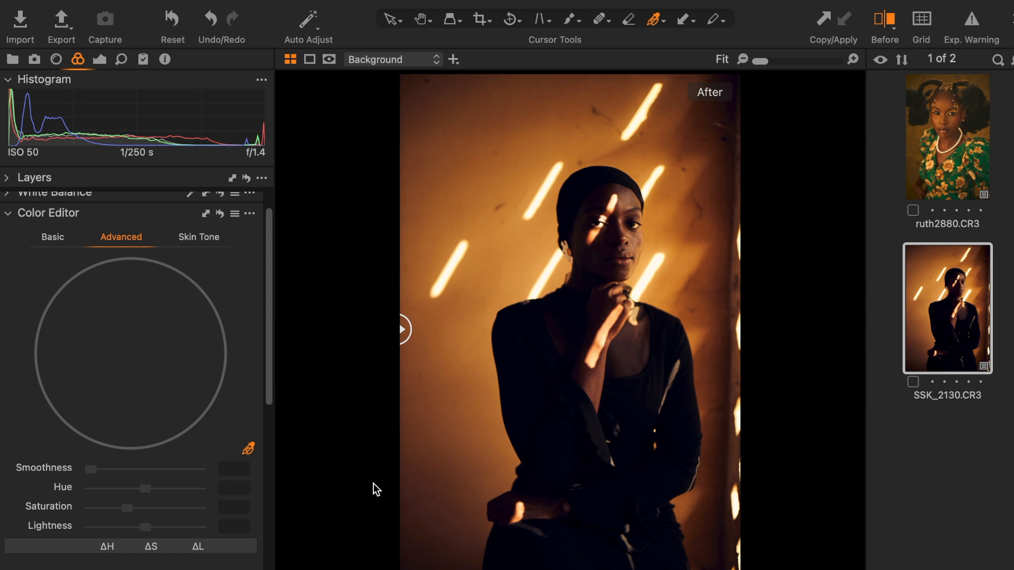
scroll(137, 334, up, 2)
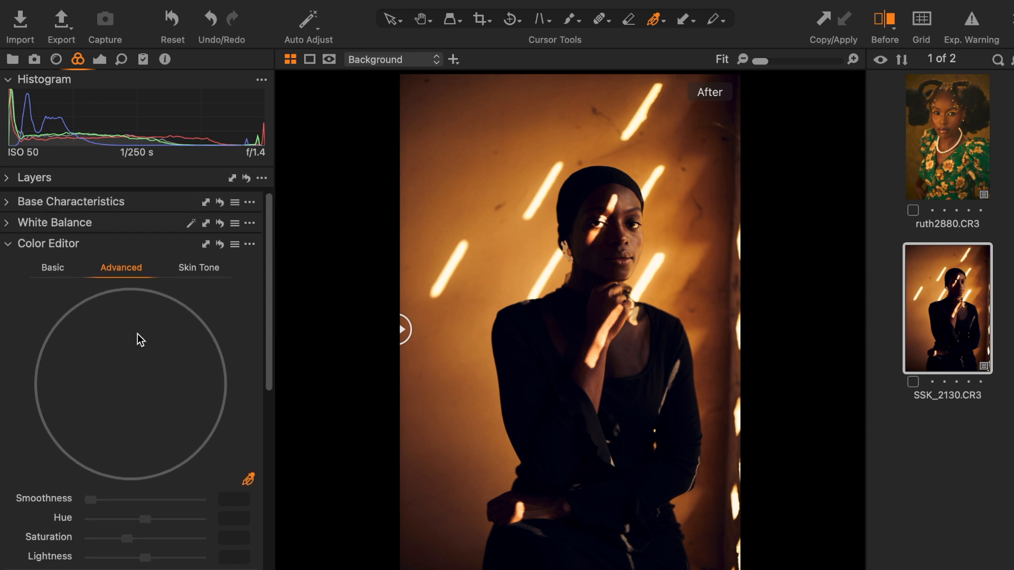
scroll(138, 334, down, 5)
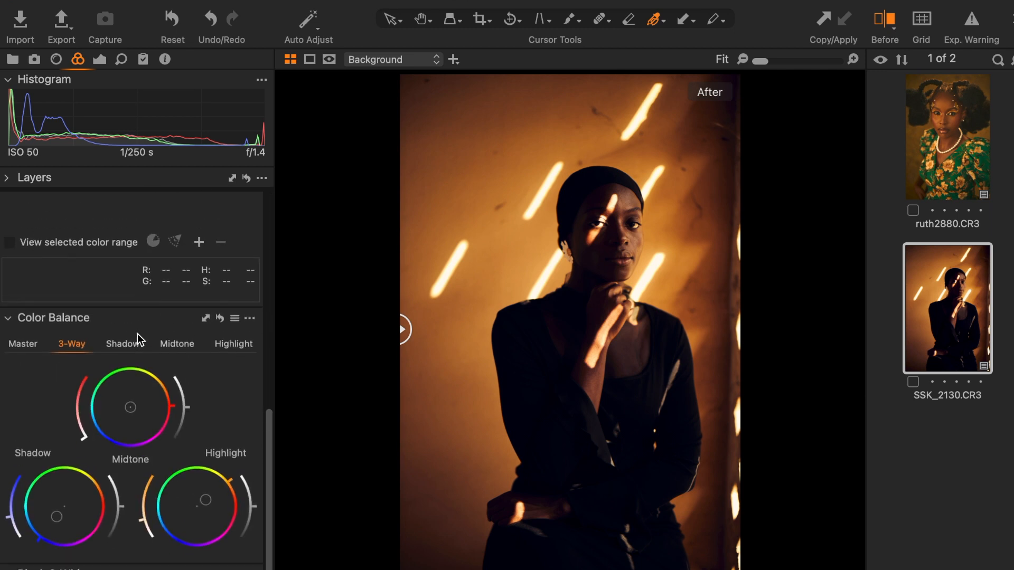
click(99, 59)
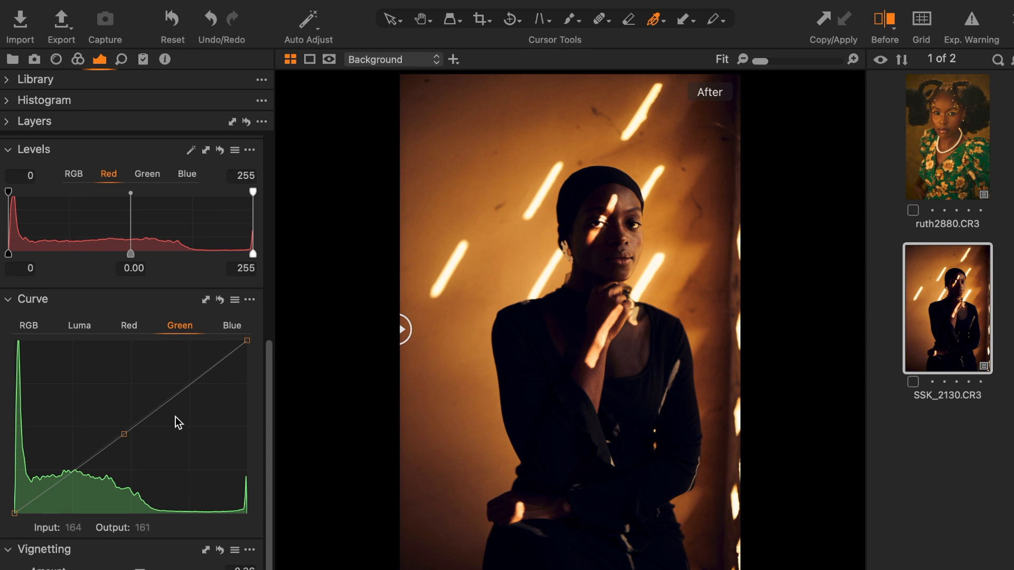
scroll(182, 415, up, 6)
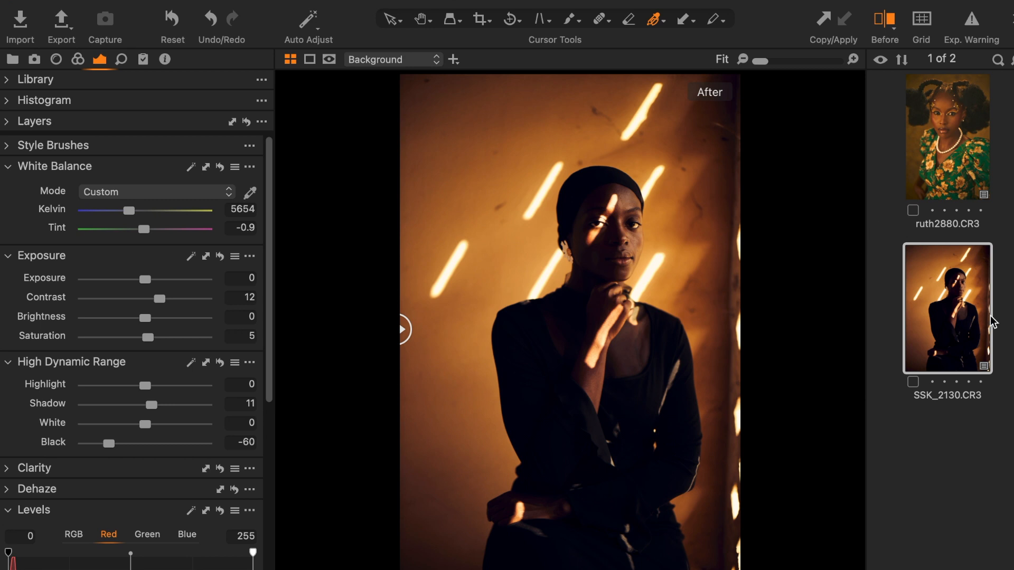
Step: Compare the portraits ruth2880.CR3 and SSK_2130.CR3 with each other, checking the before and after versions of both
click(957, 180)
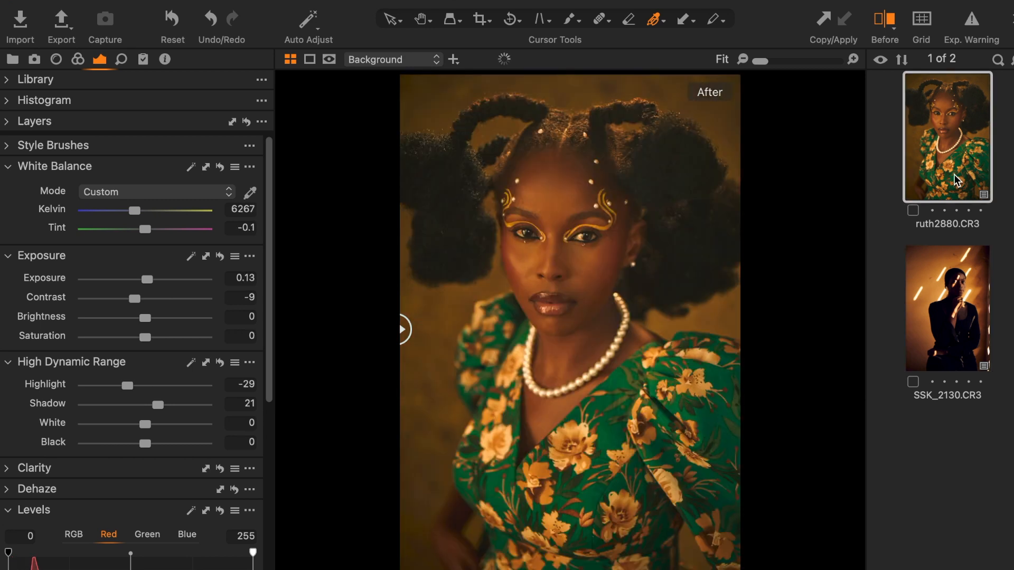
click(967, 331)
click(957, 101)
click(949, 259)
click(944, 164)
drag(403, 330, 394, 445)
click(954, 294)
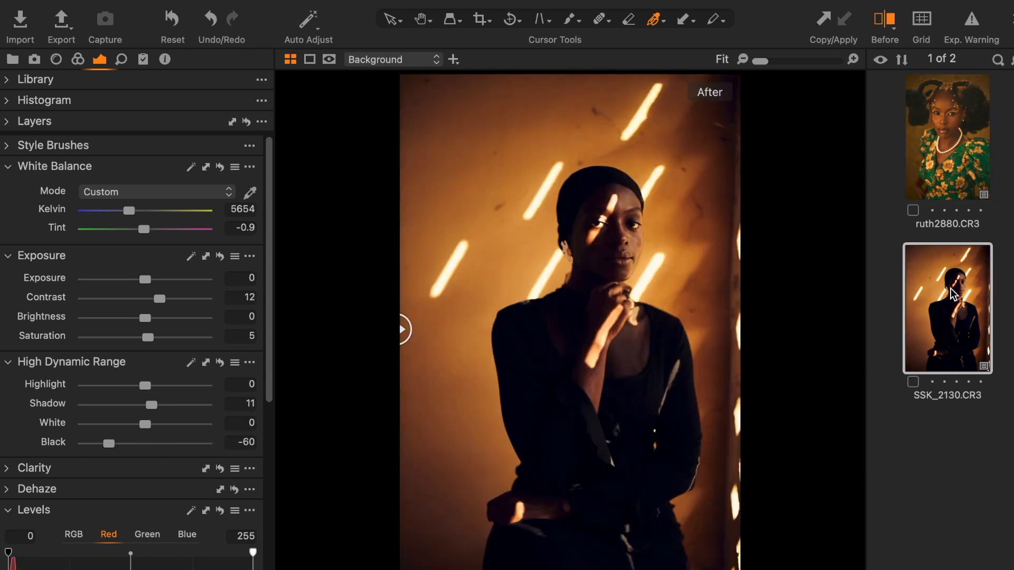
drag(403, 331, 360, 396)
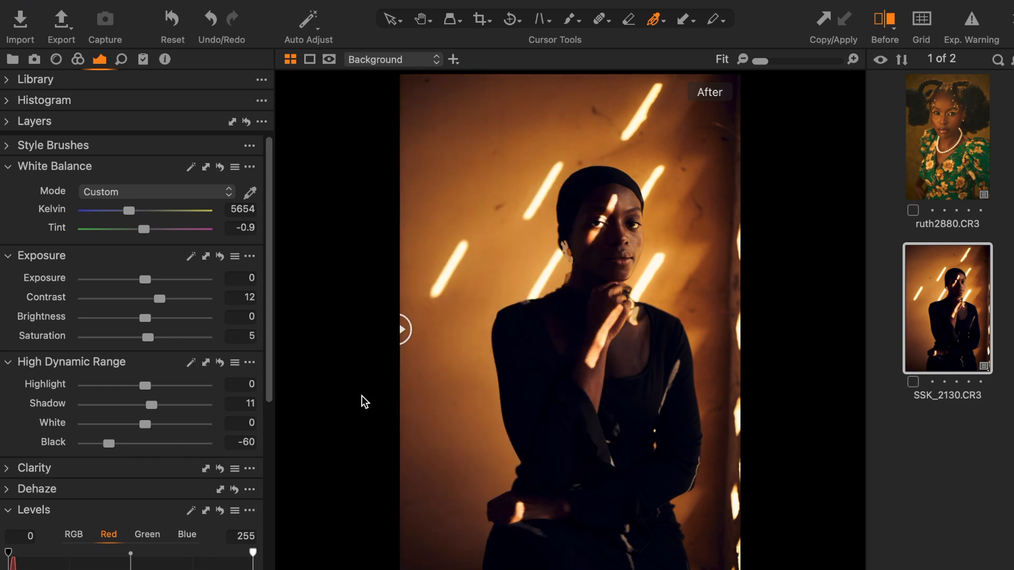